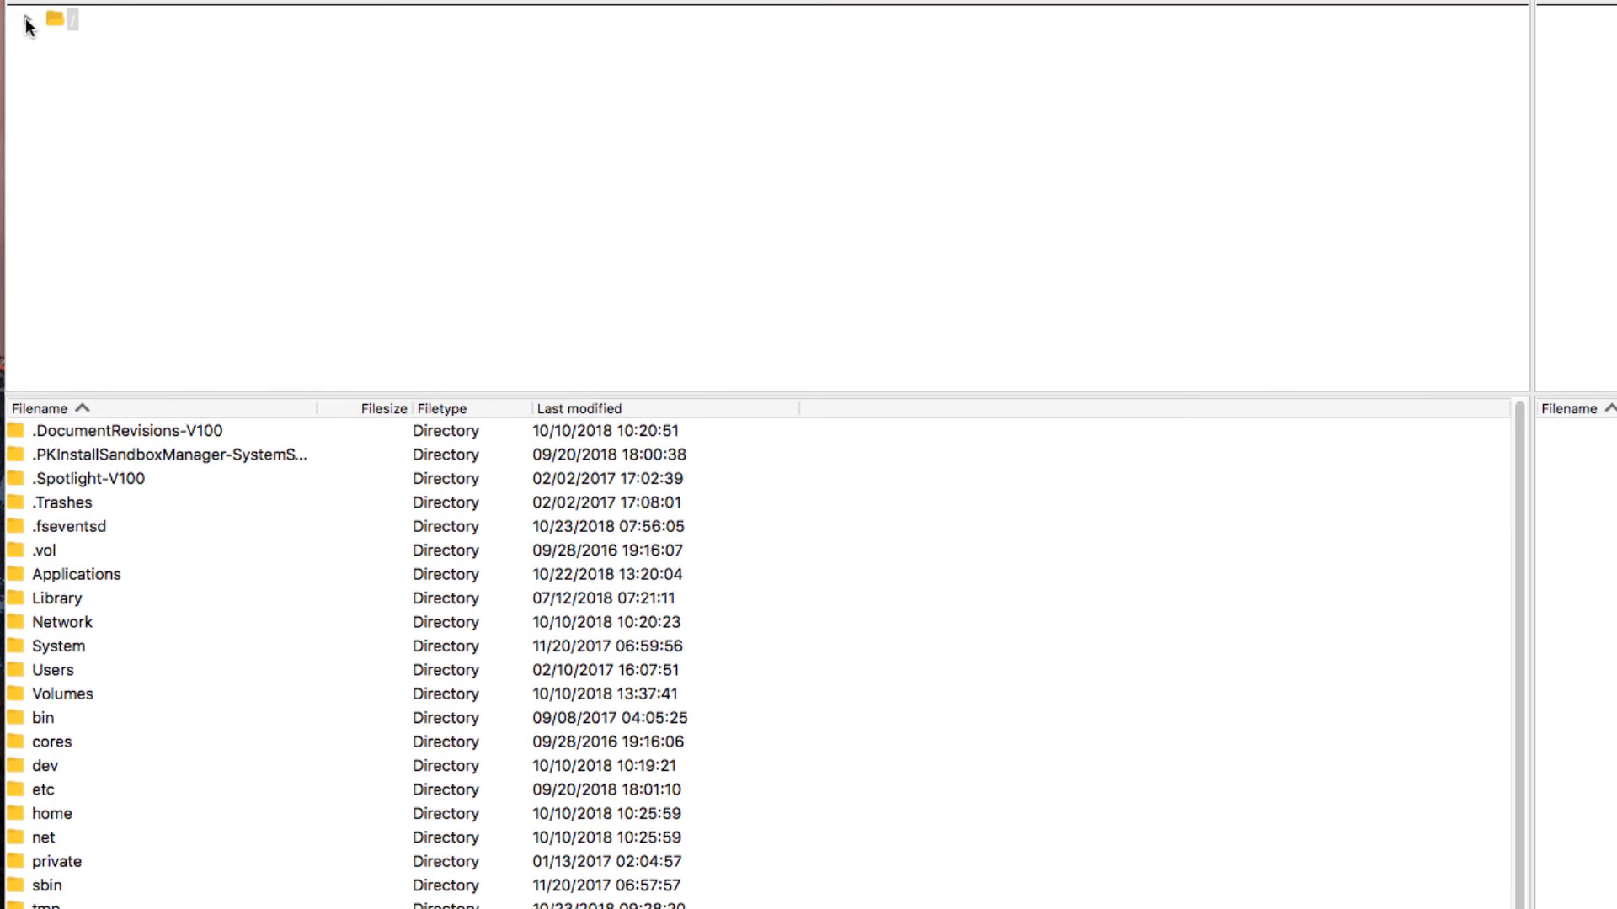
Step: Browse the local site tree through Users and the user's home folder to Desktop, and open the fileZilla_test folder
click(27, 18)
click(46, 269)
click(64, 333)
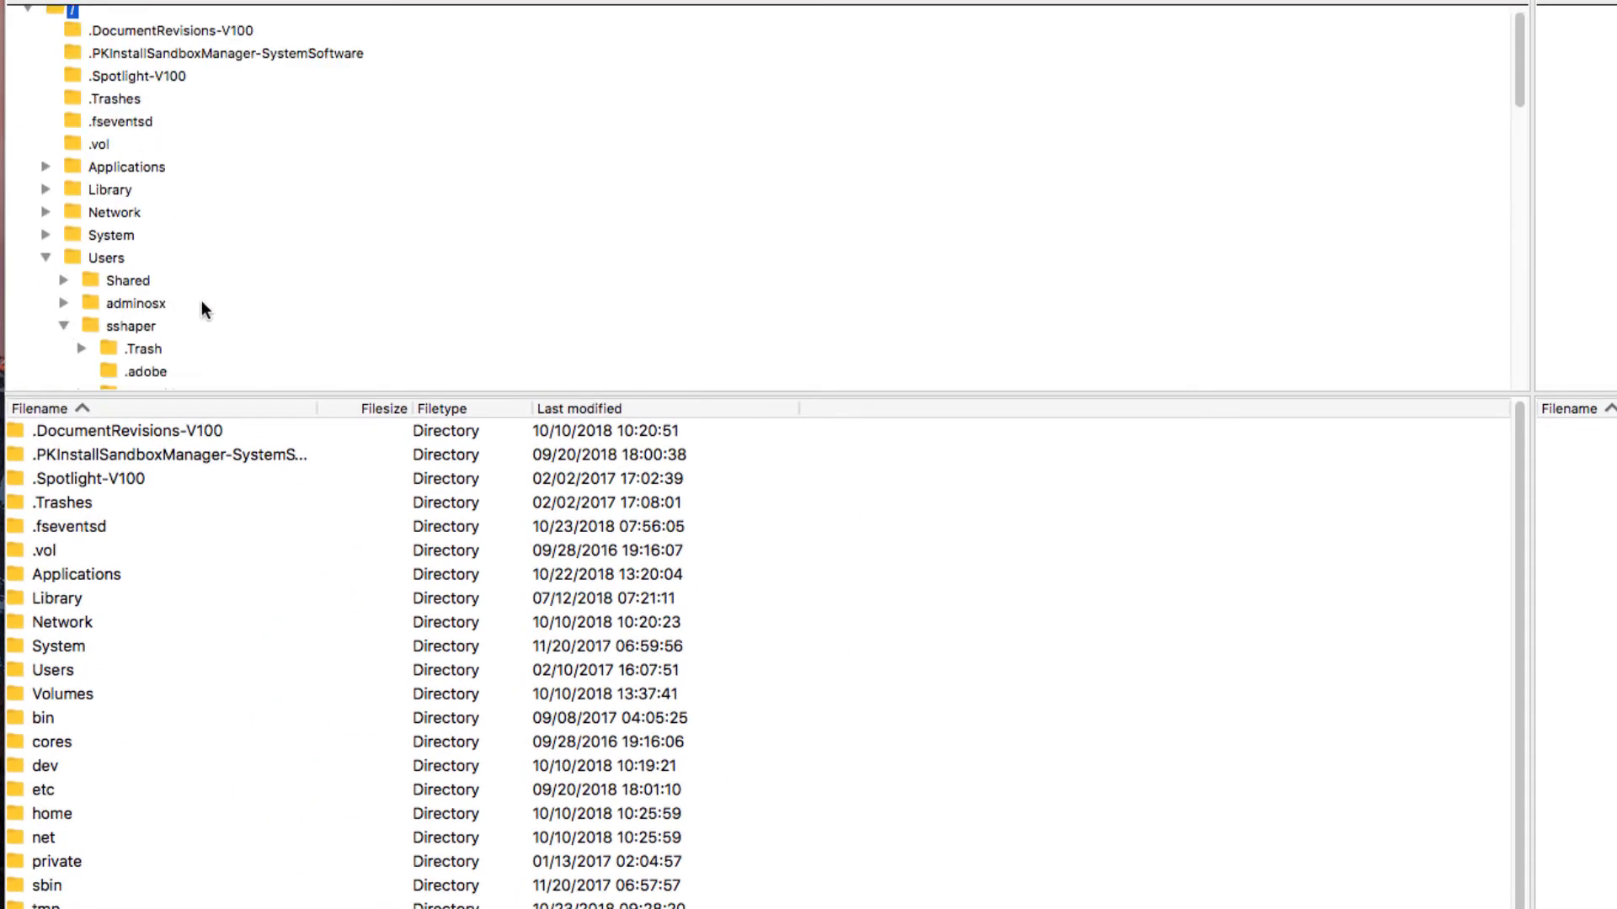
scroll(201, 300, down, 12)
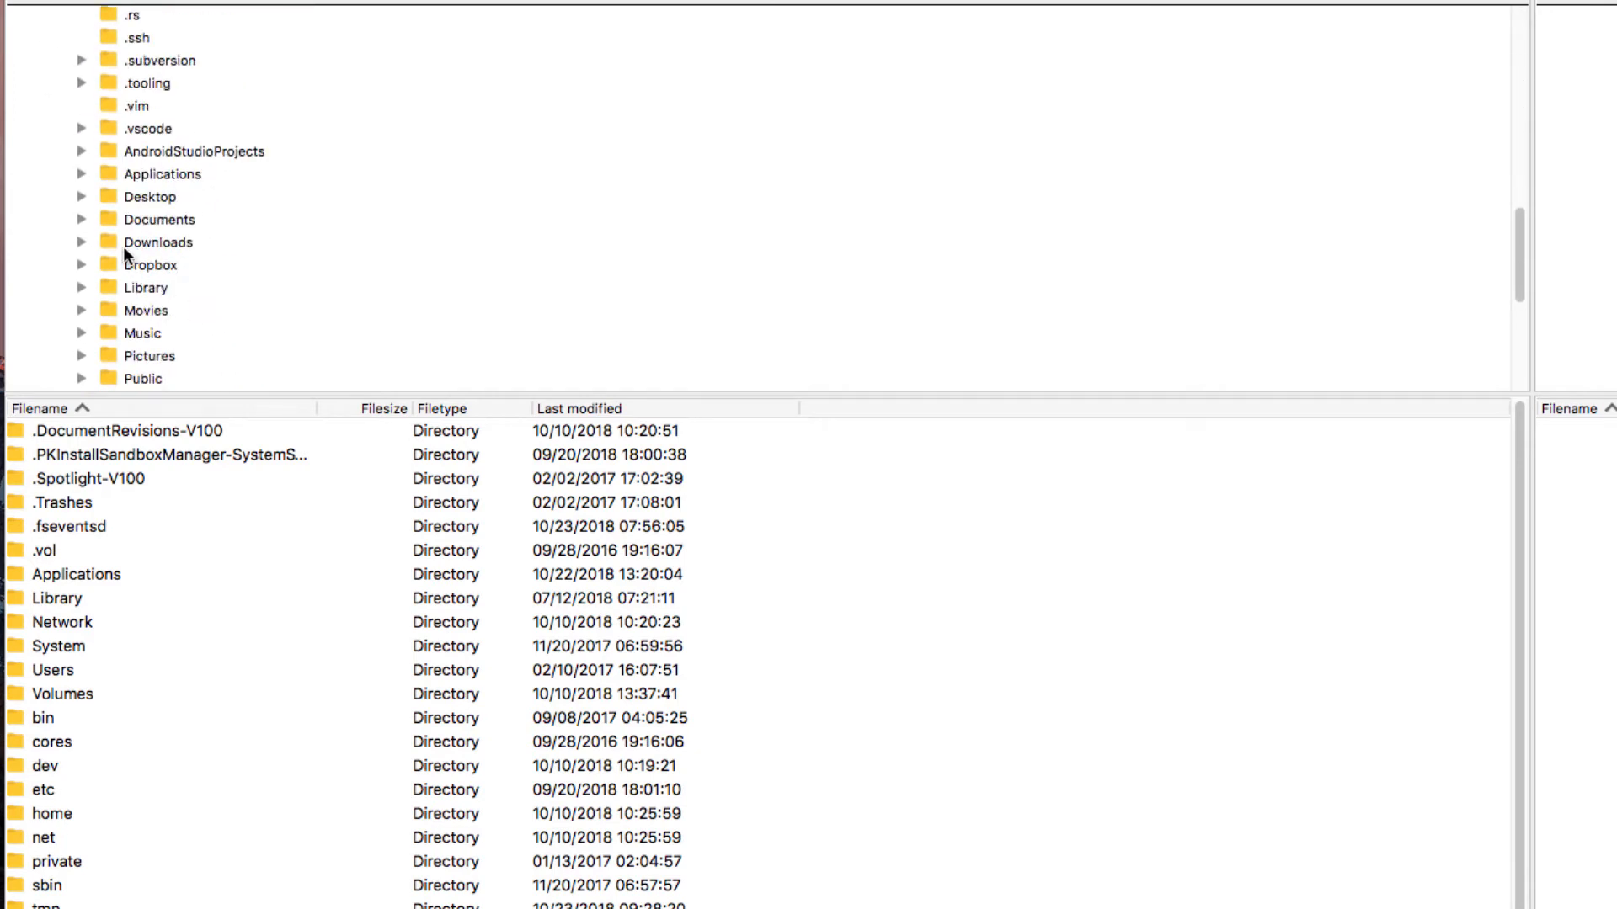
click(82, 197)
click(139, 286)
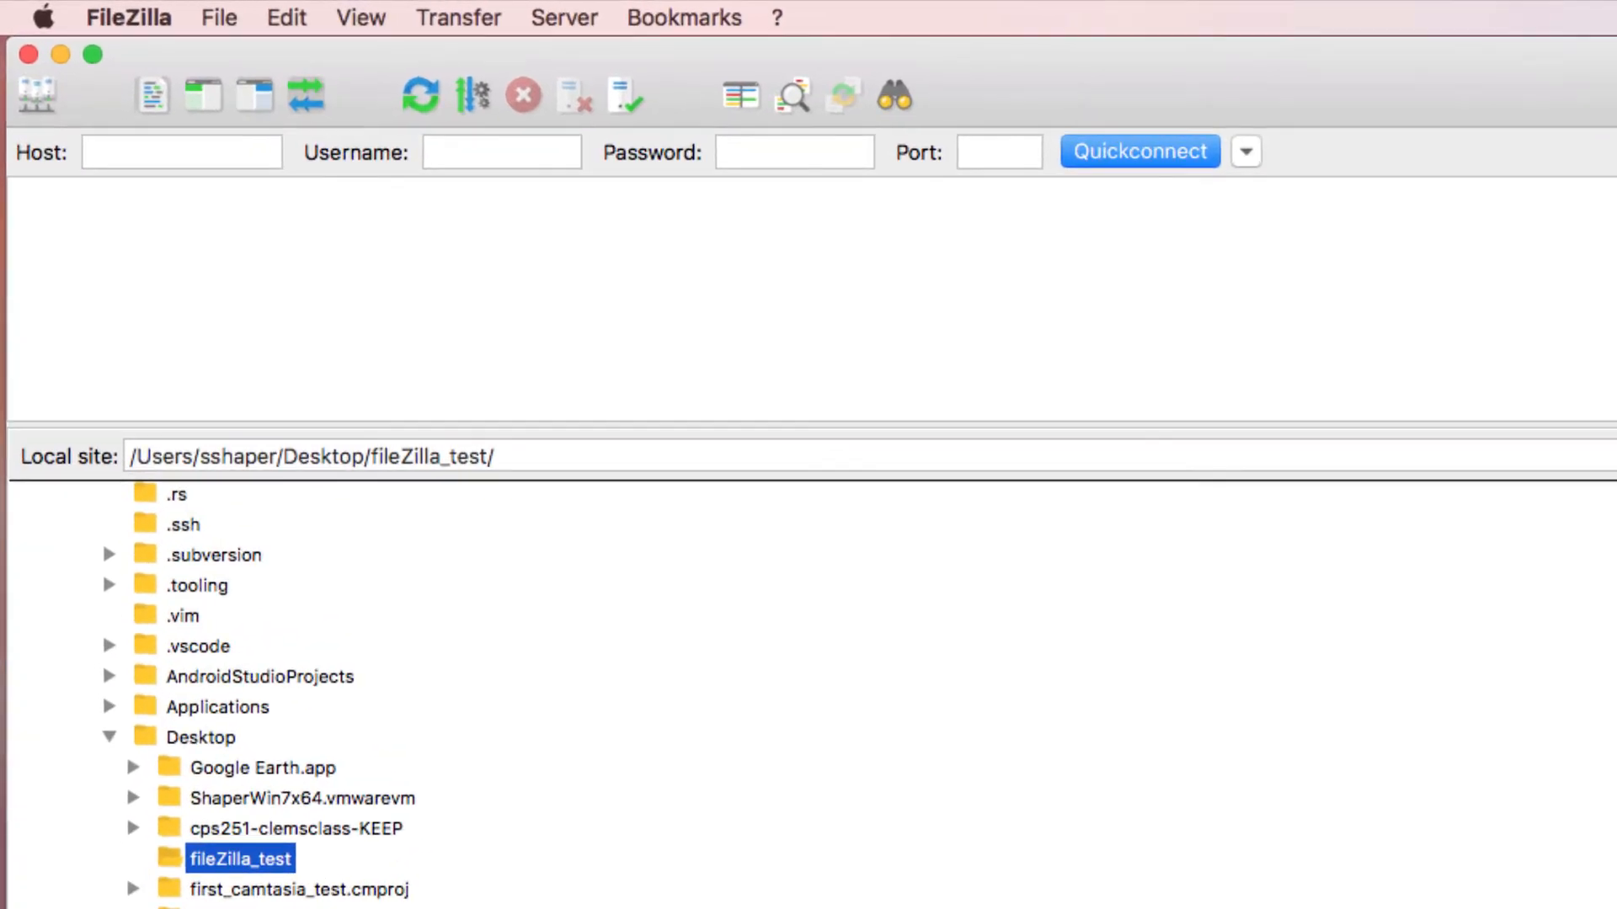
Step: Enter space.wccnet.edu as the host and fill in the account username for the connection
click(116, 158)
text(sp)
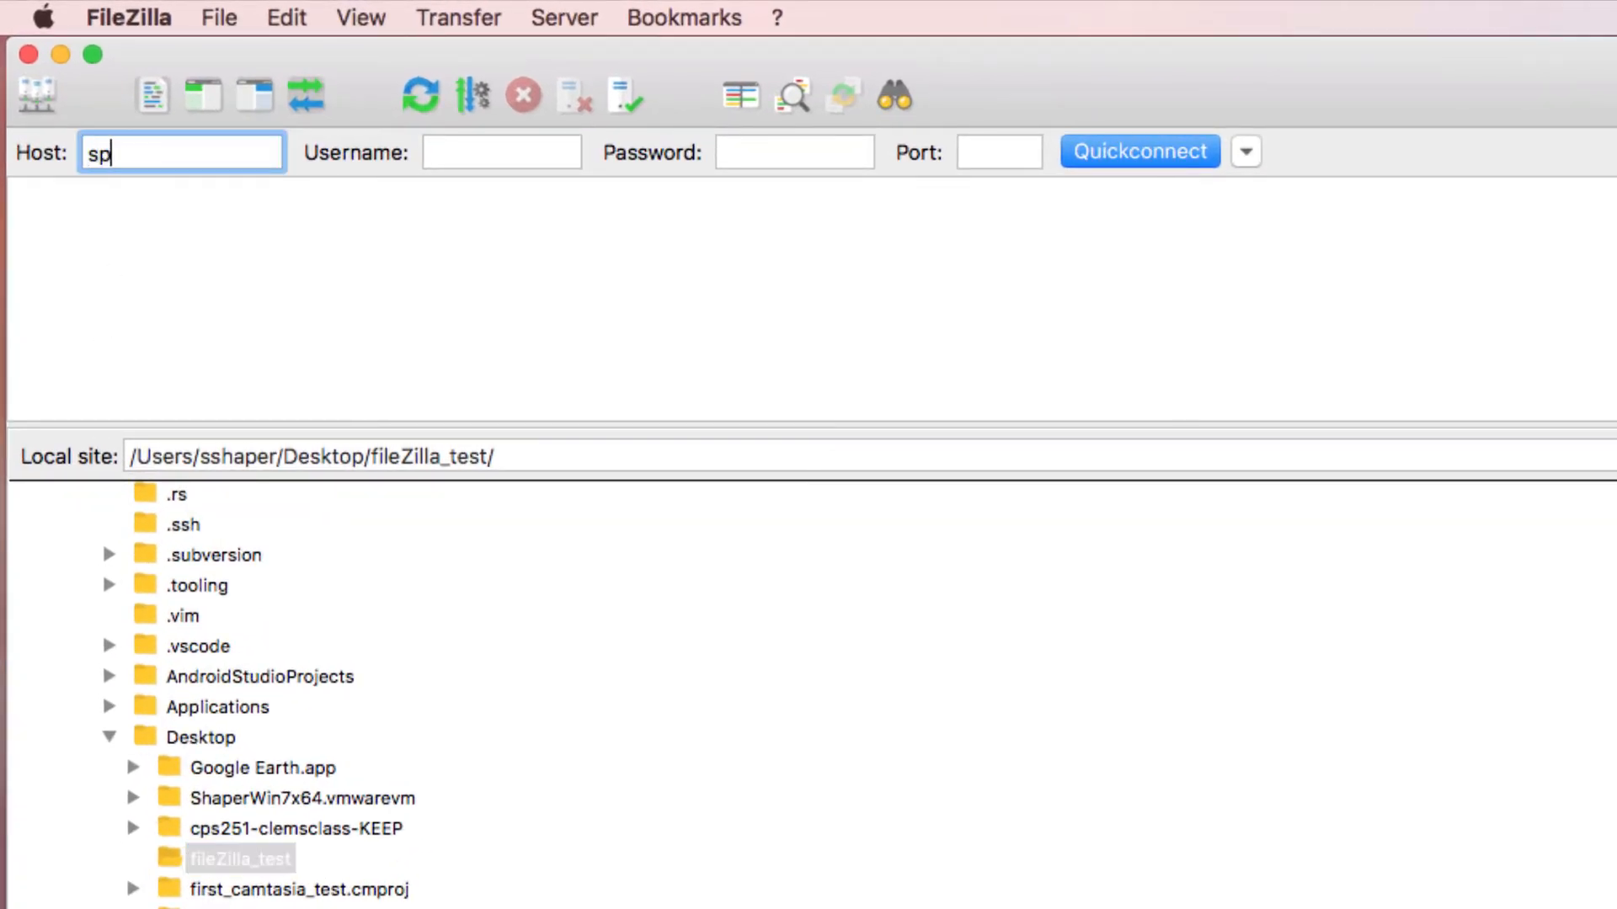
text(ace.wccnet.)
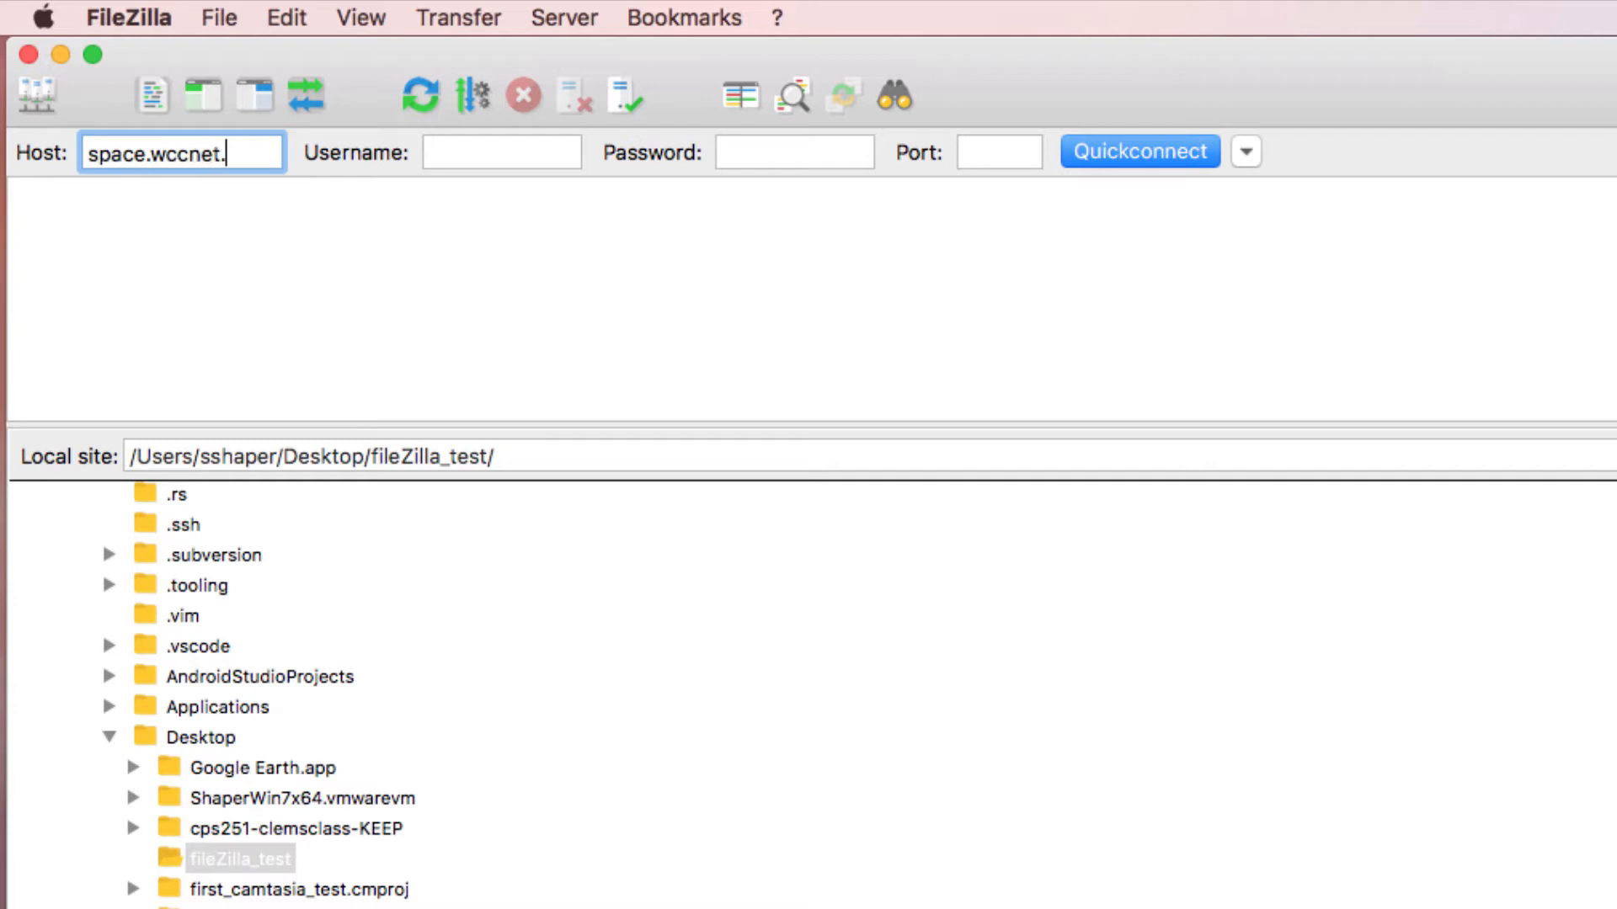
text(edu)
key(Tab)
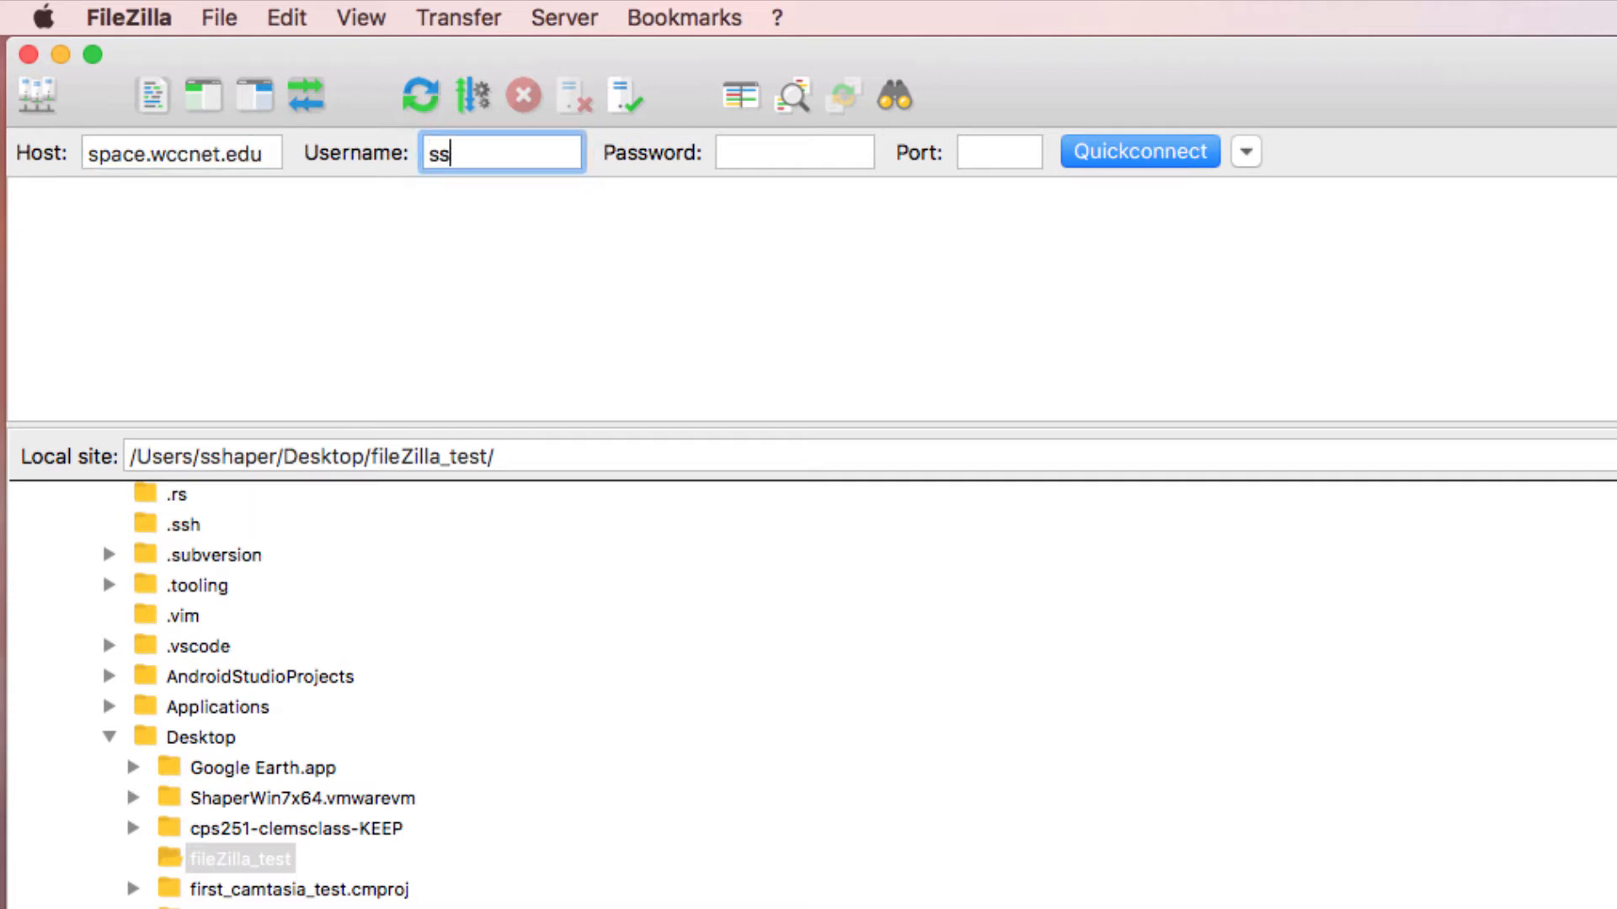
Step: Enter the account password, set the port to 22 and connect to the server
key(Tab)
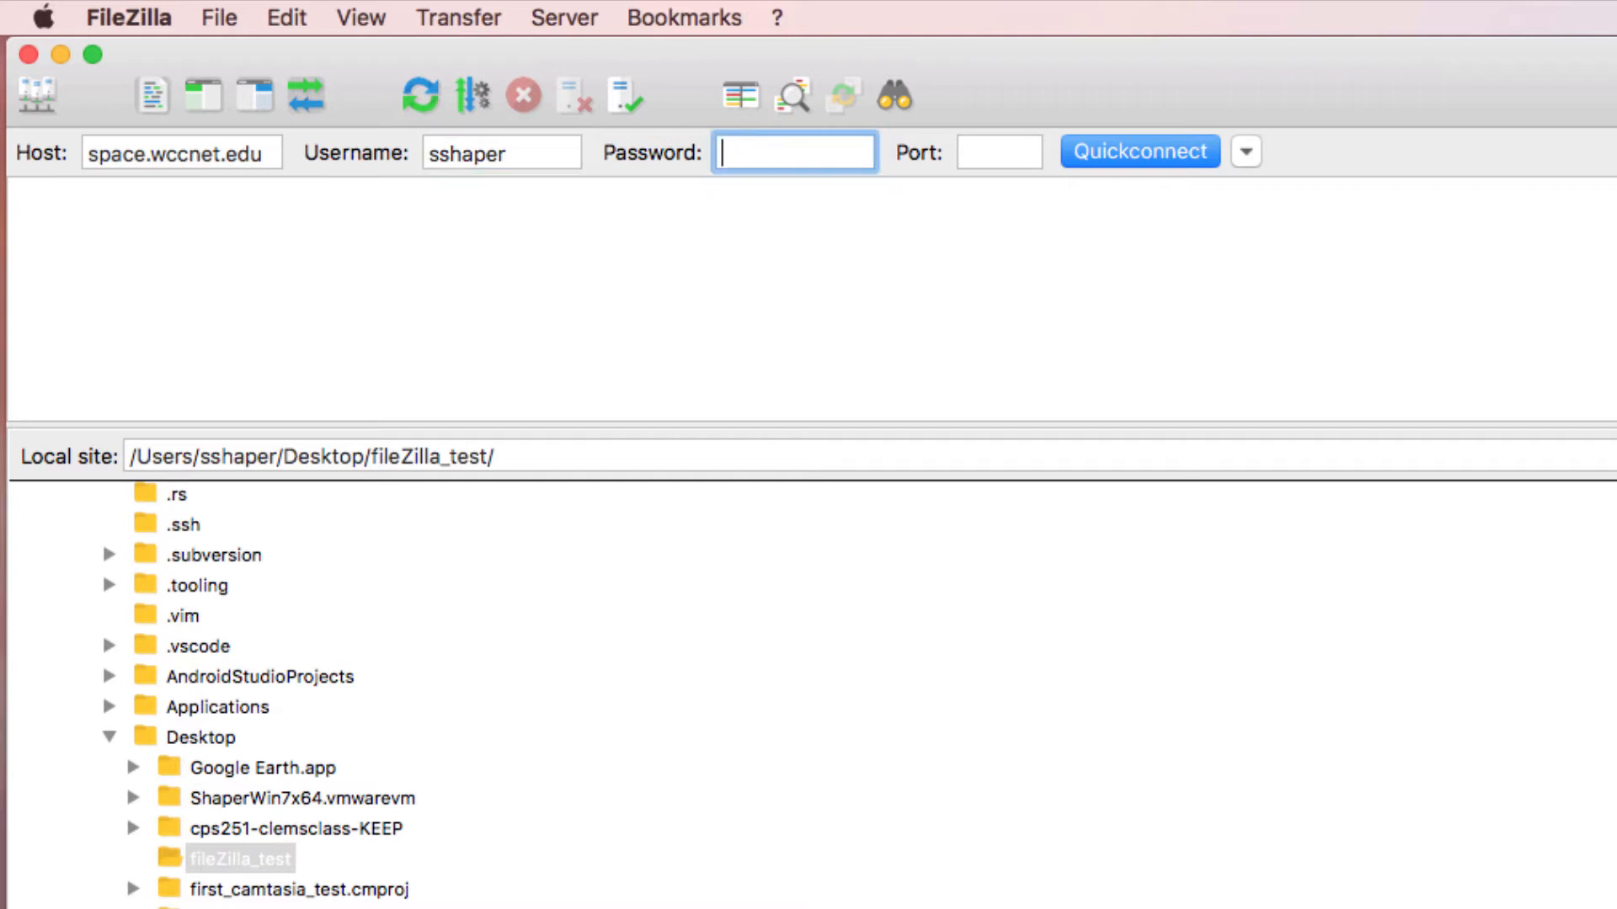
text(••••••••••••)
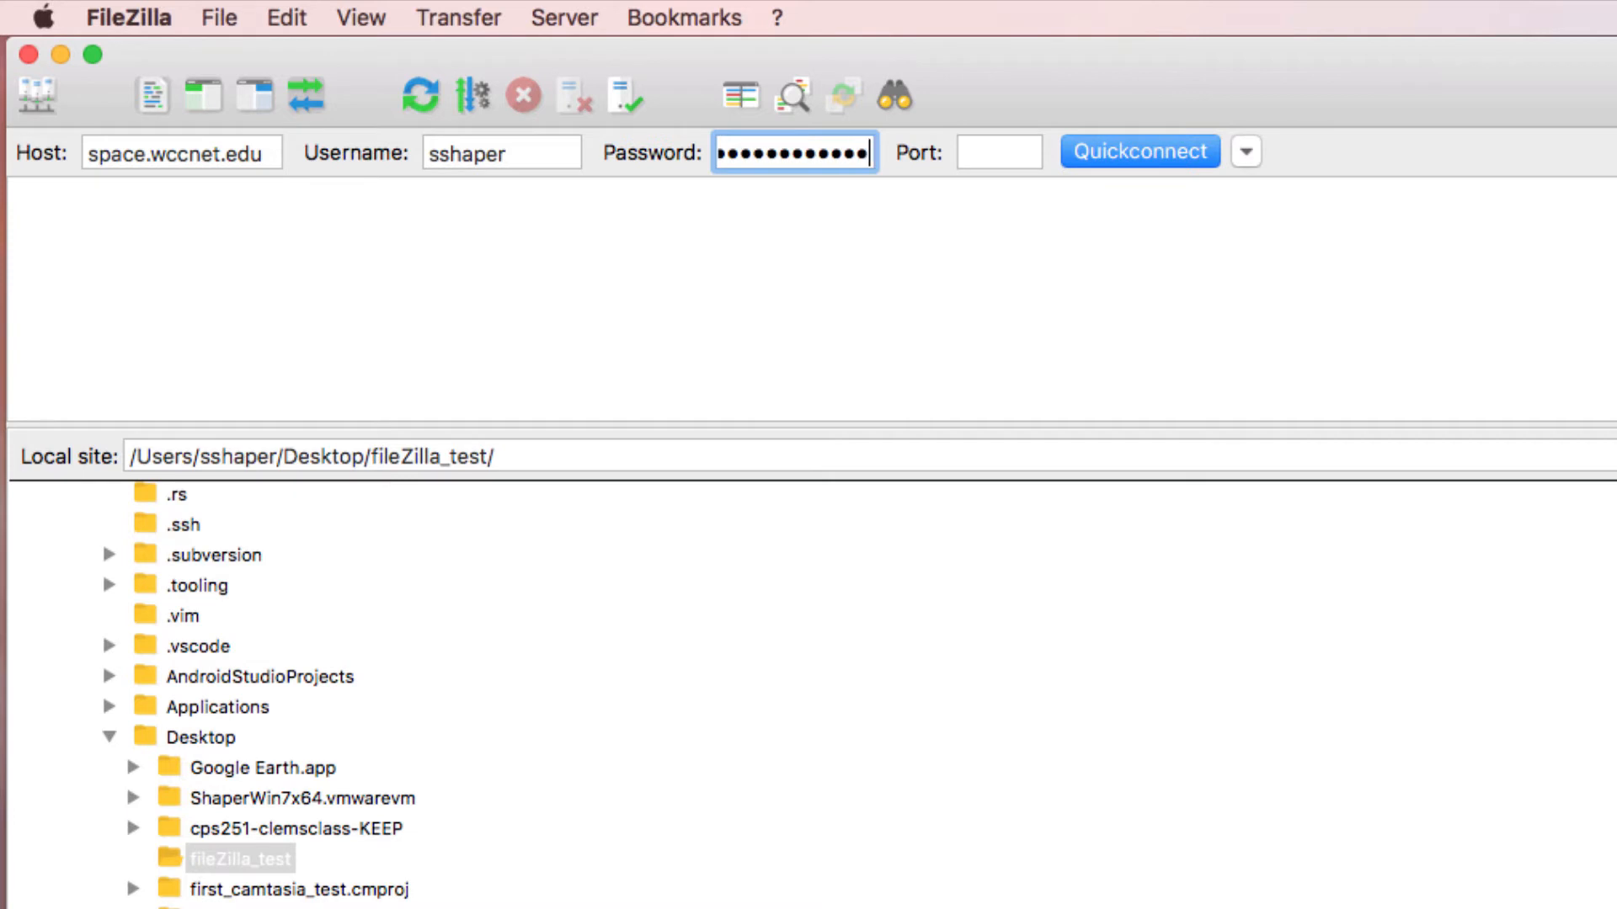
key(Tab)
text(22)
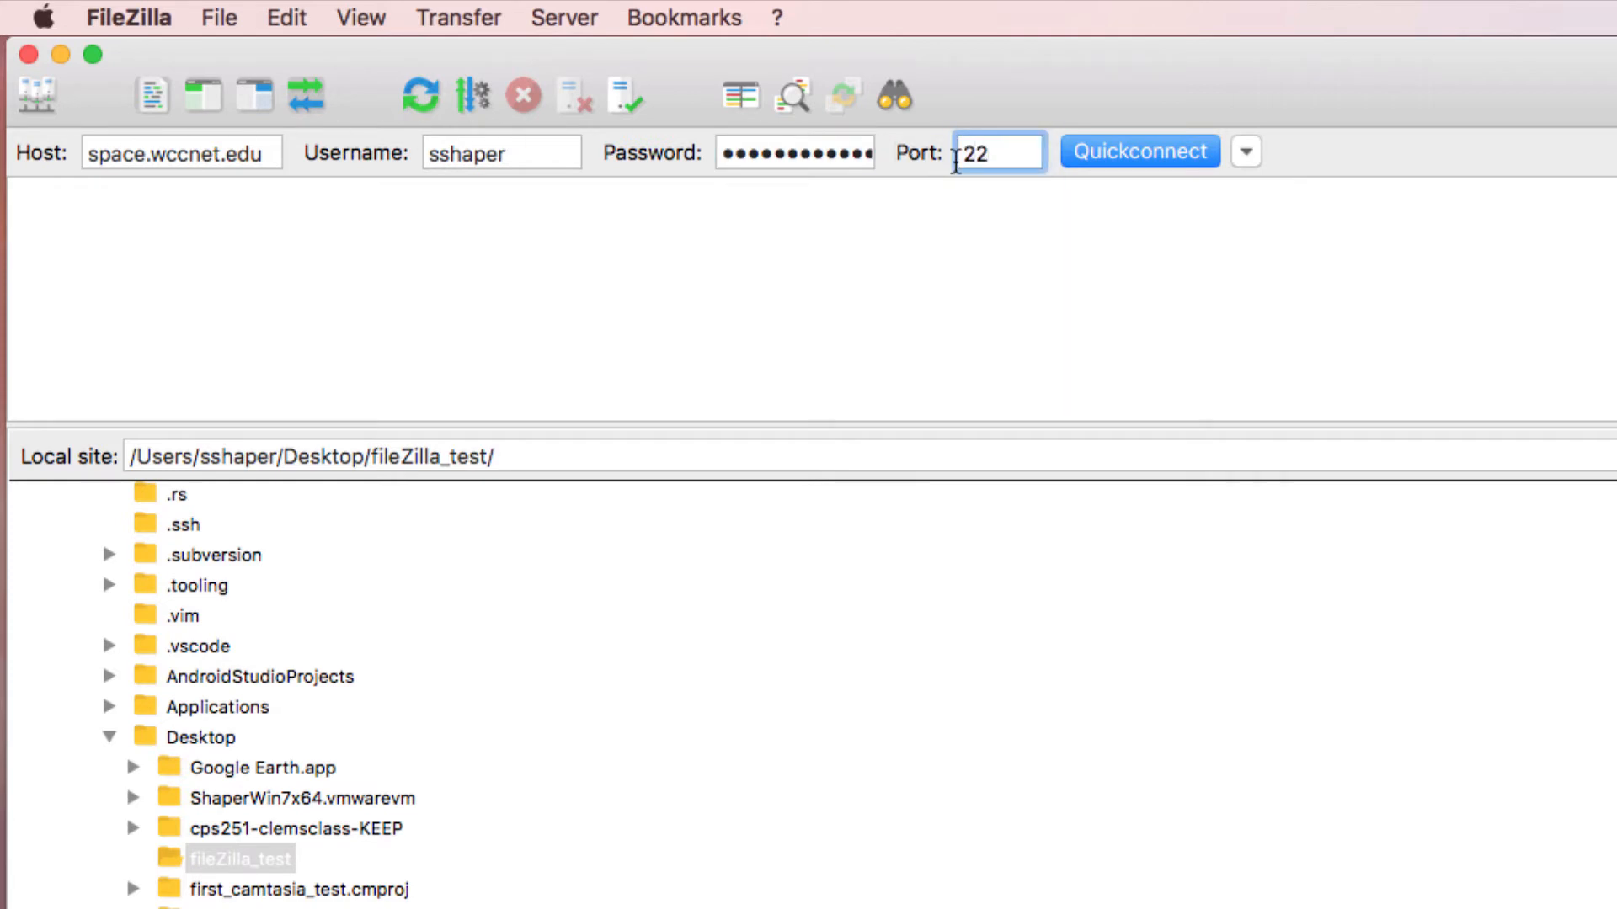
click(1098, 162)
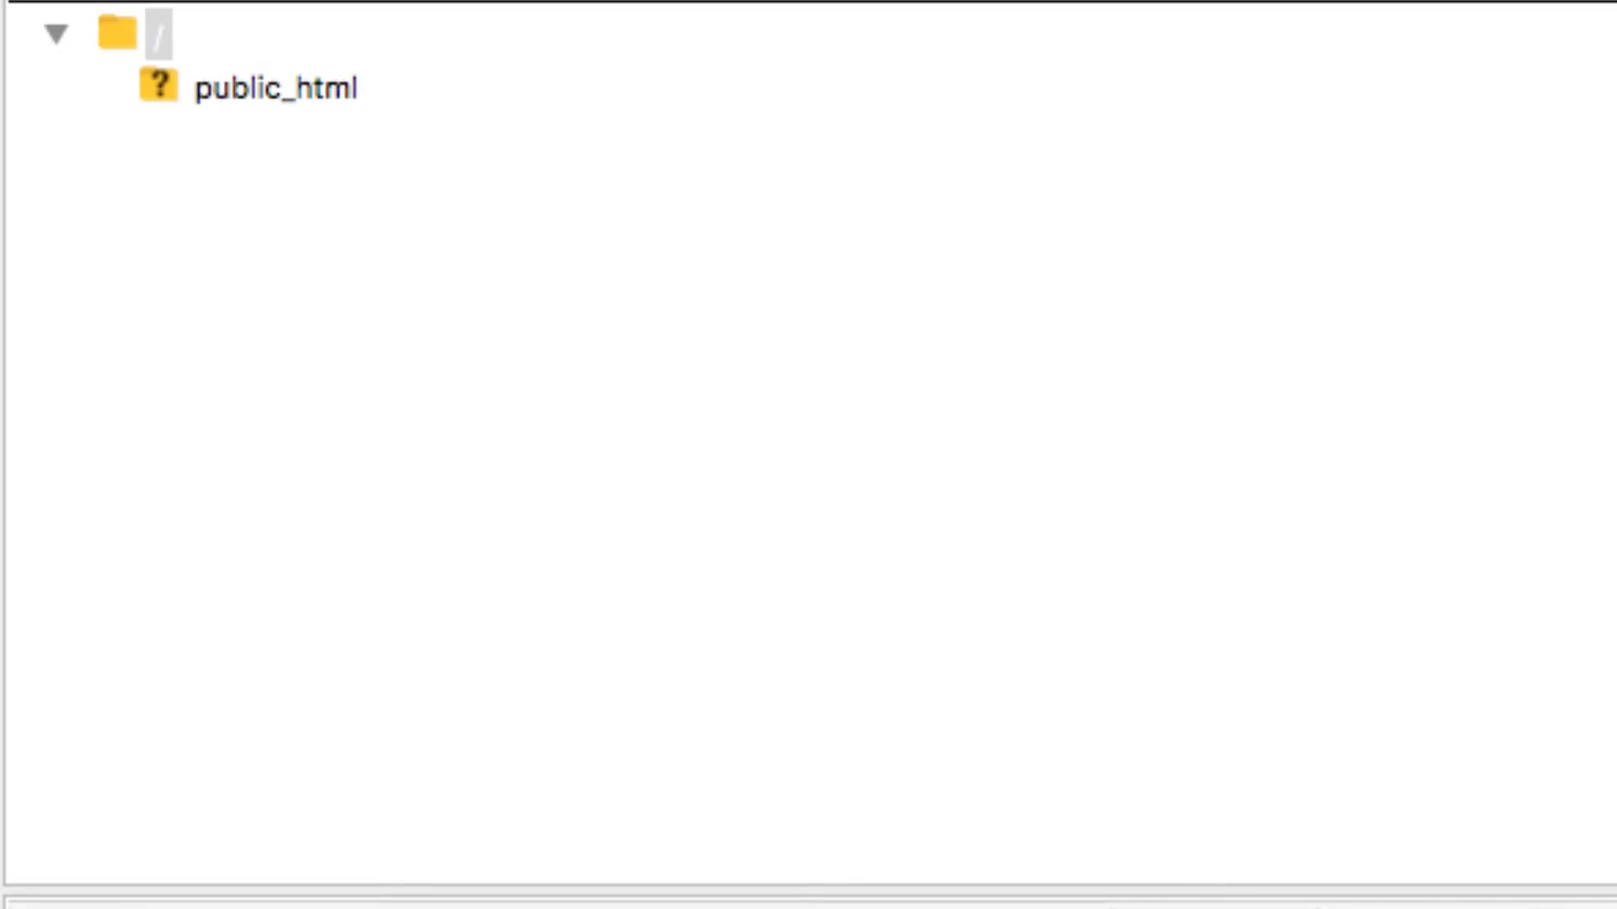
Step: Create a directory named /public_html in the remote site's root
right_click(116, 35)
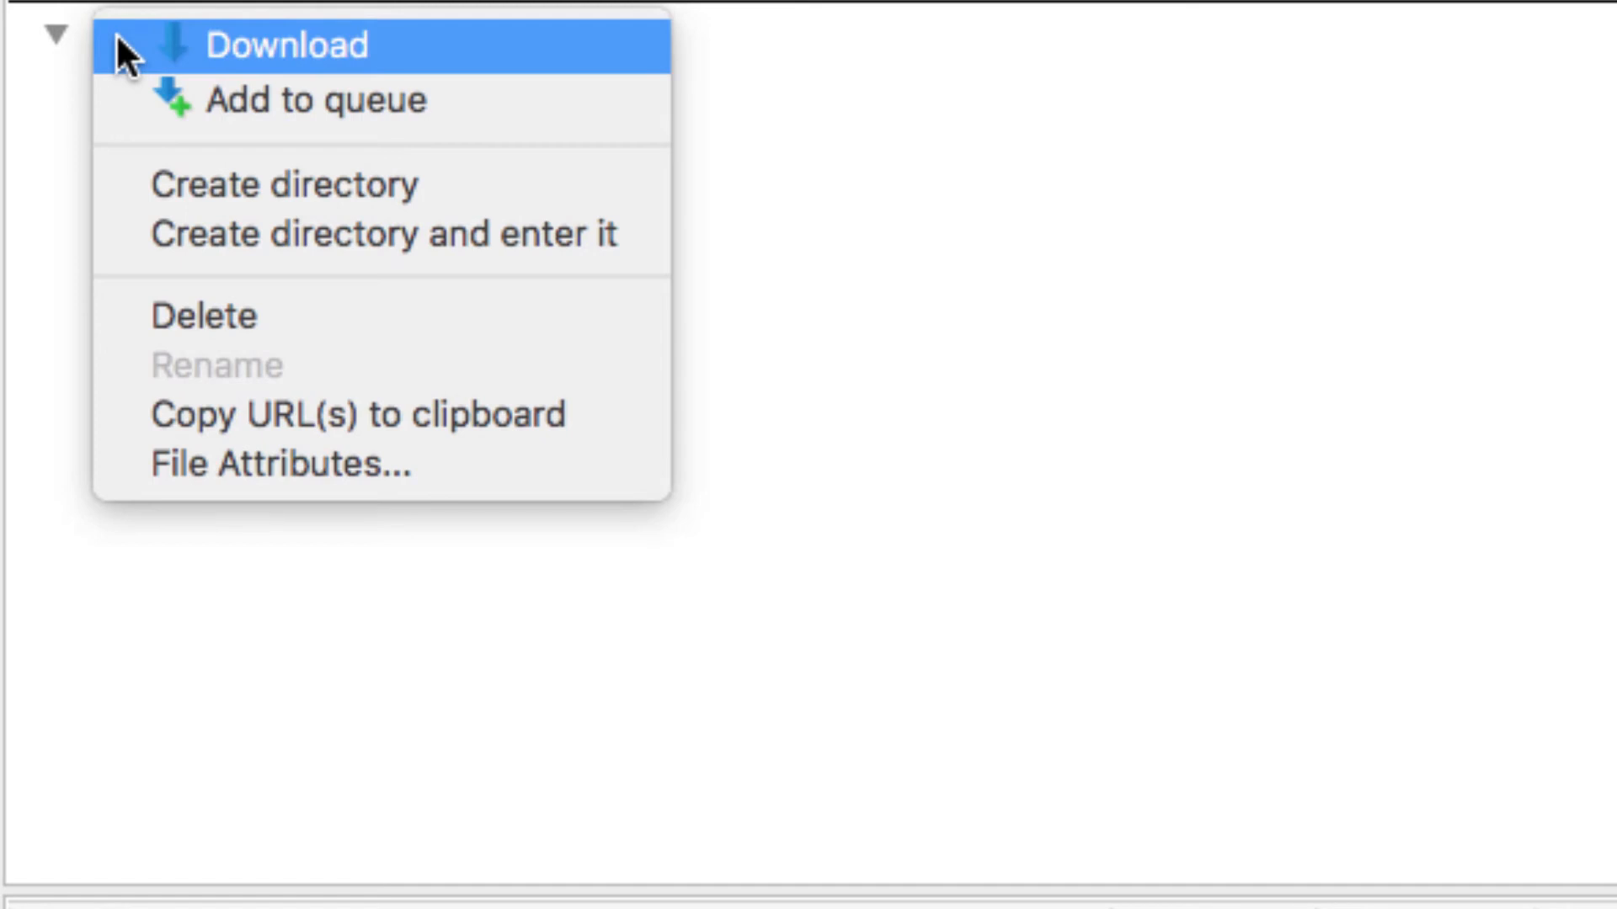
click(274, 183)
text(pu)
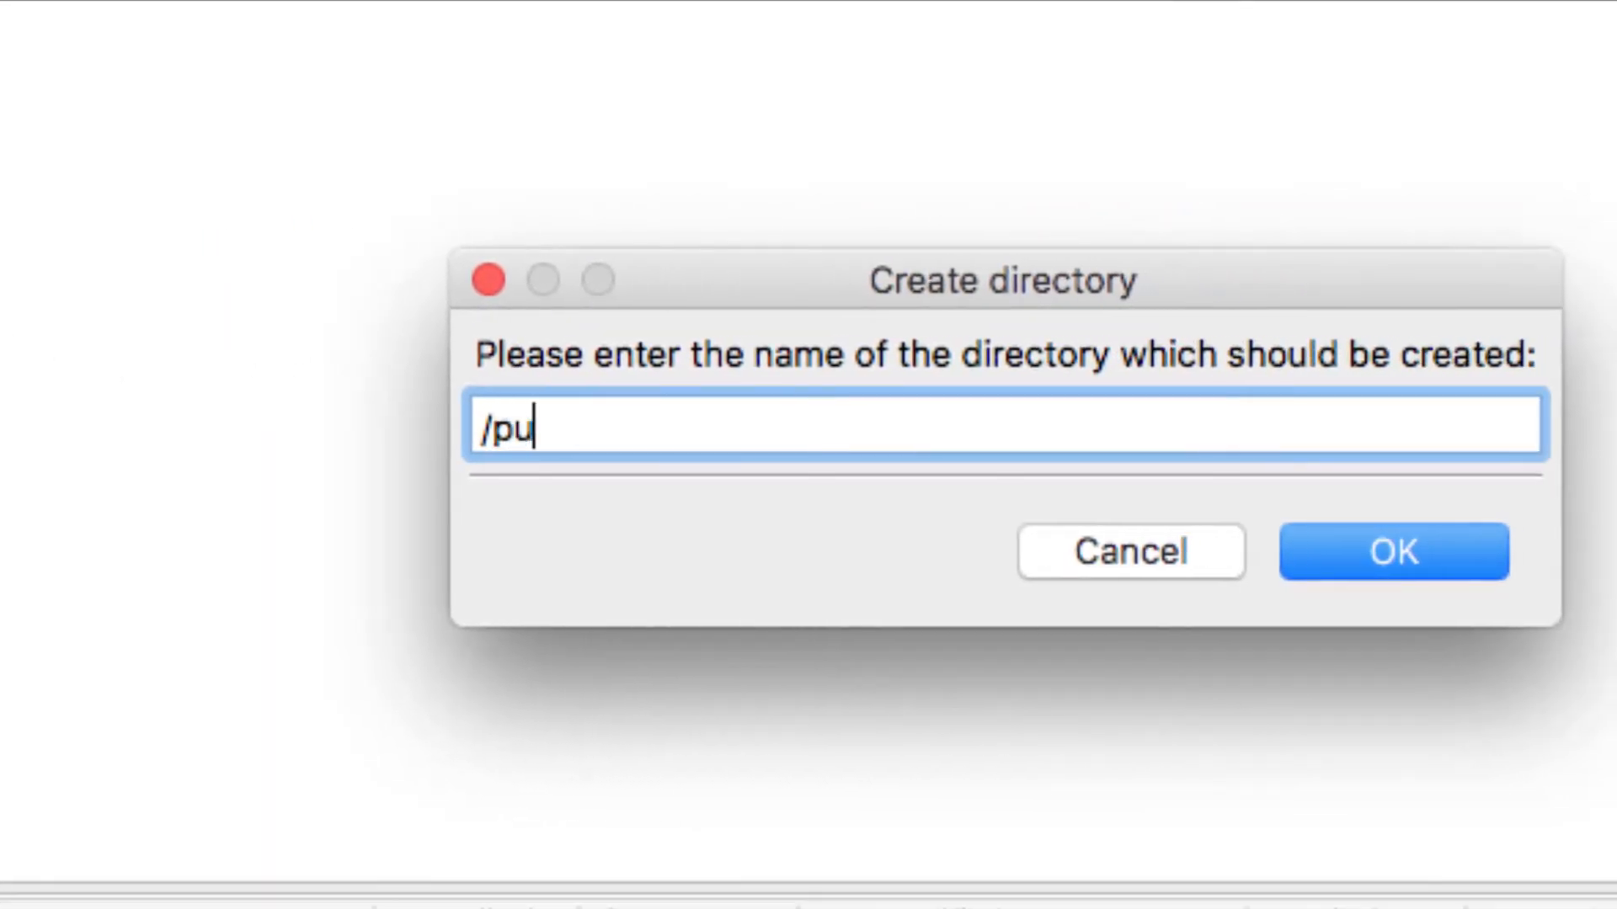
text(blic)
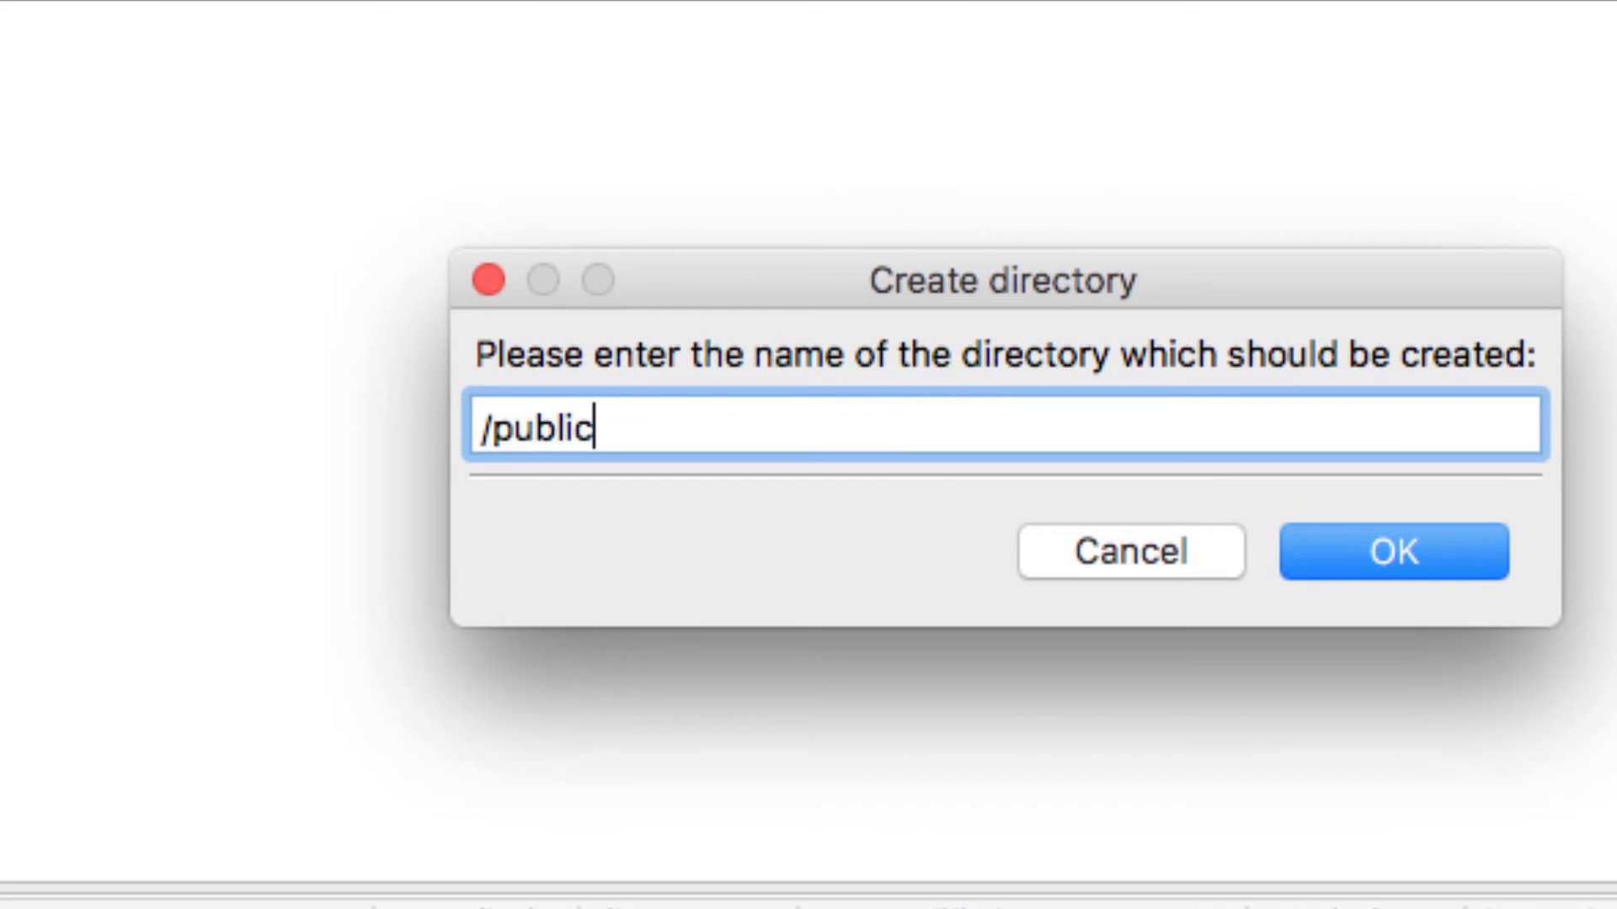
text(_html)
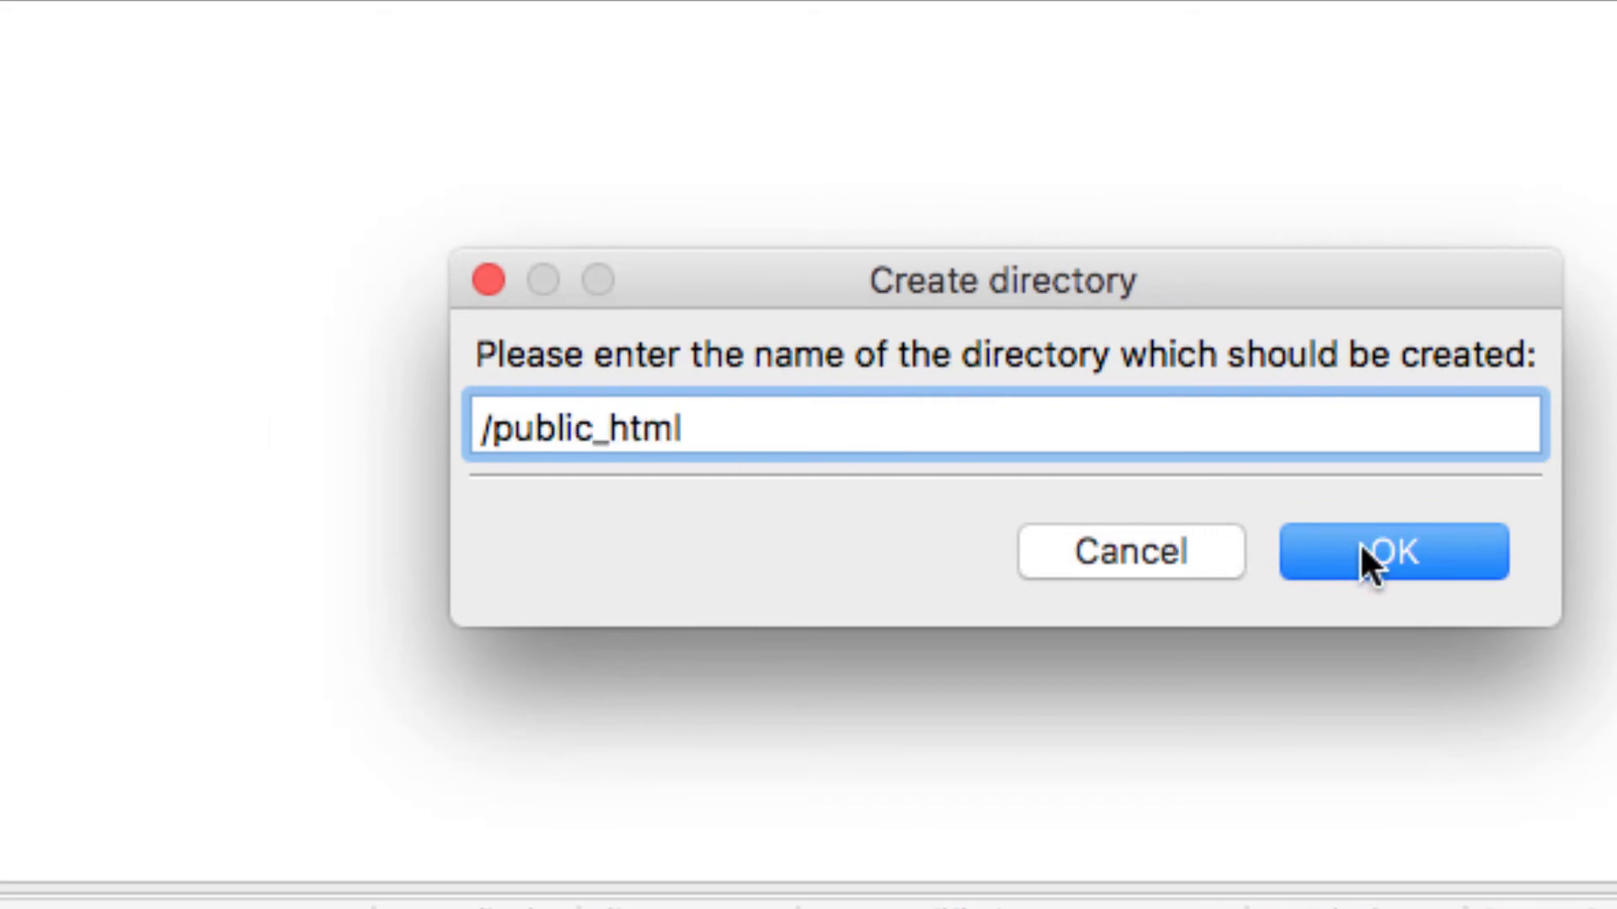
click(1359, 542)
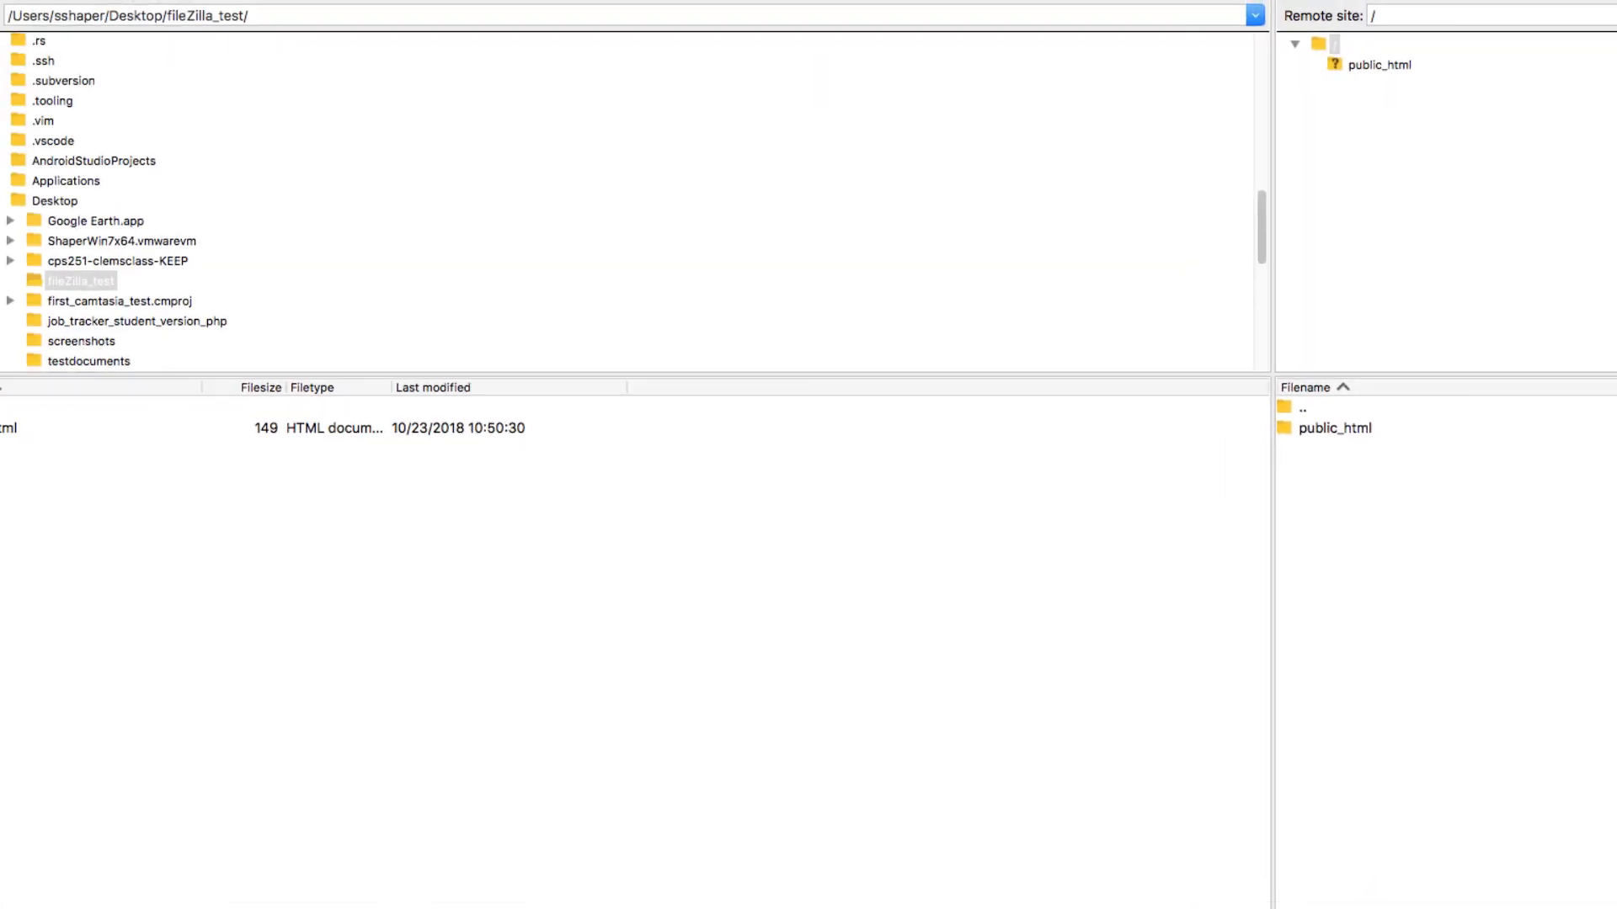
Step: Upload the local fileZilla_test folder into the remote public_html folder and open the uploaded folder there
click(36, 284)
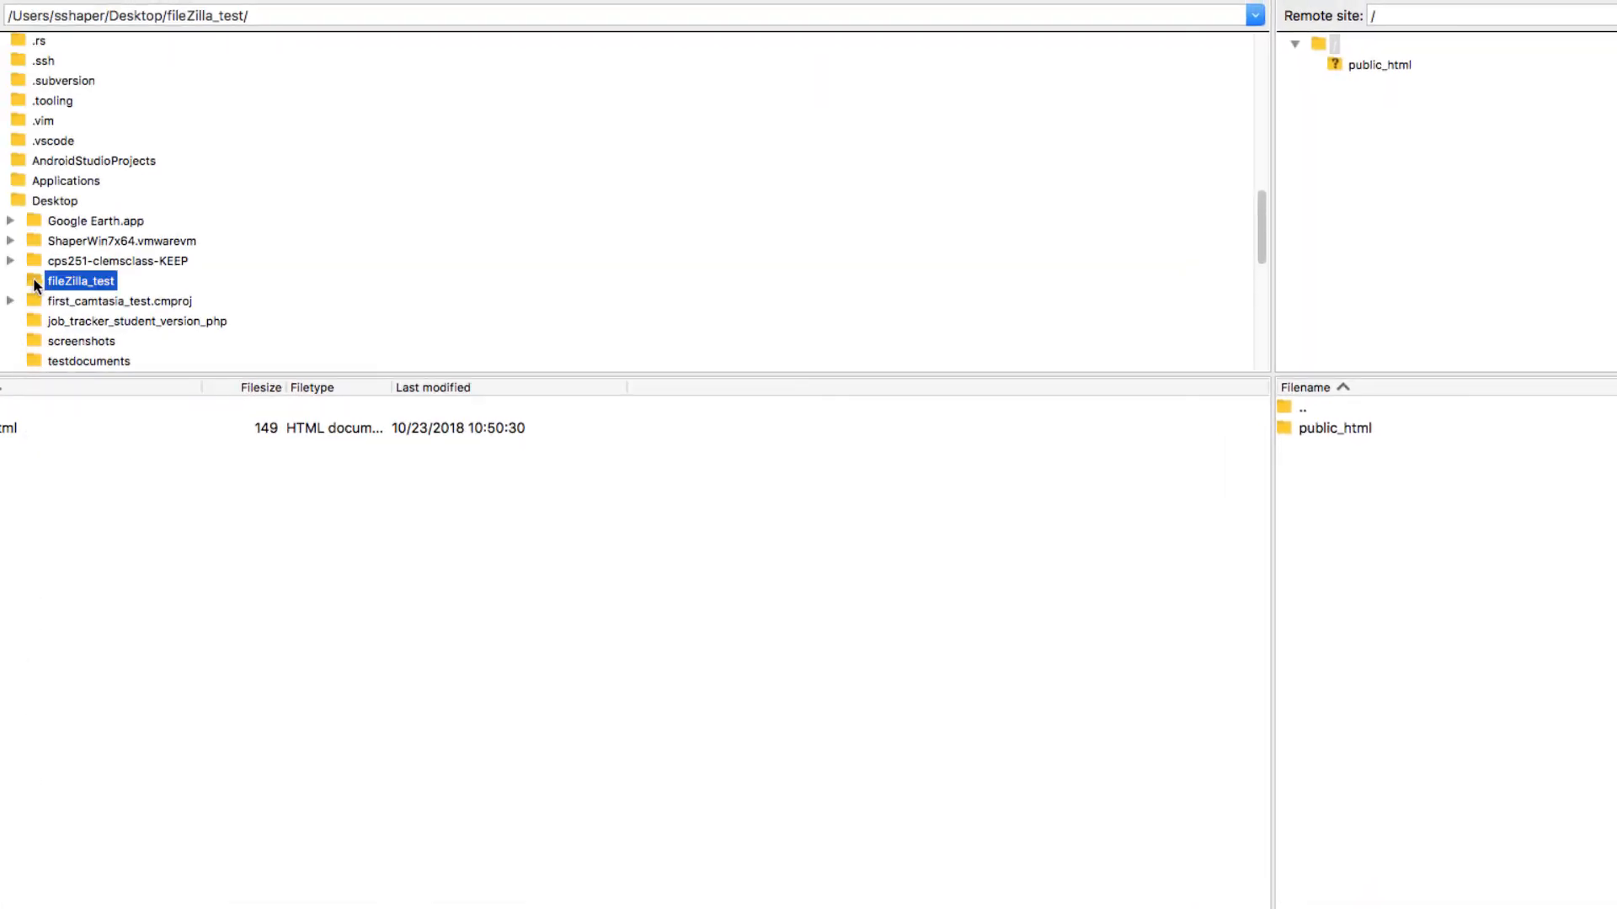
drag(35, 284, 1362, 76)
click(1337, 66)
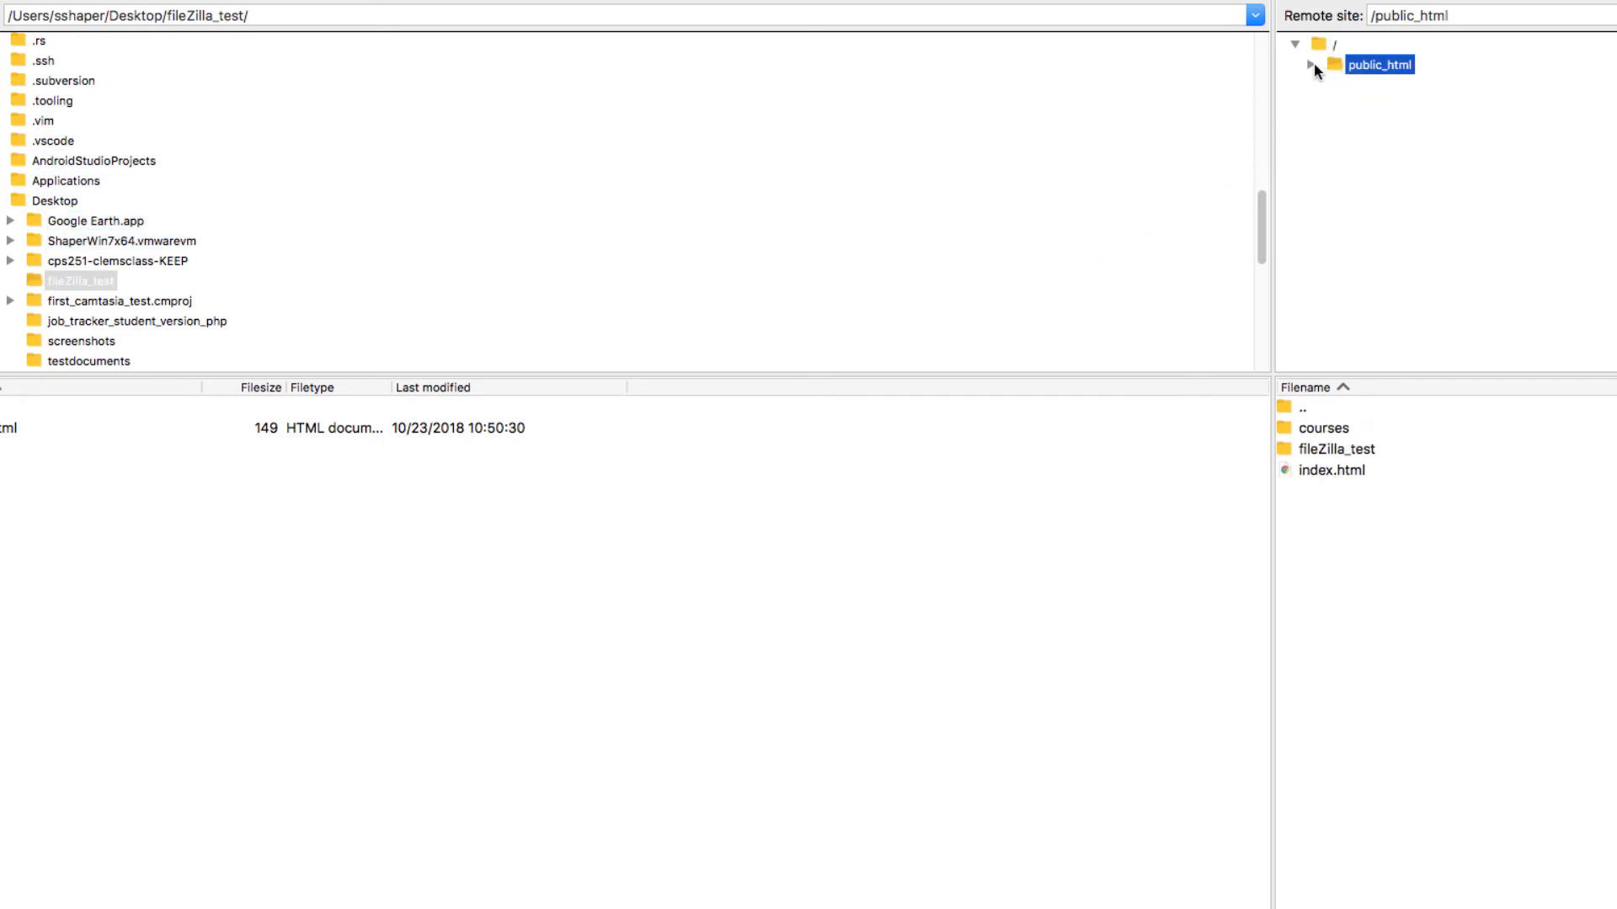
click(1312, 65)
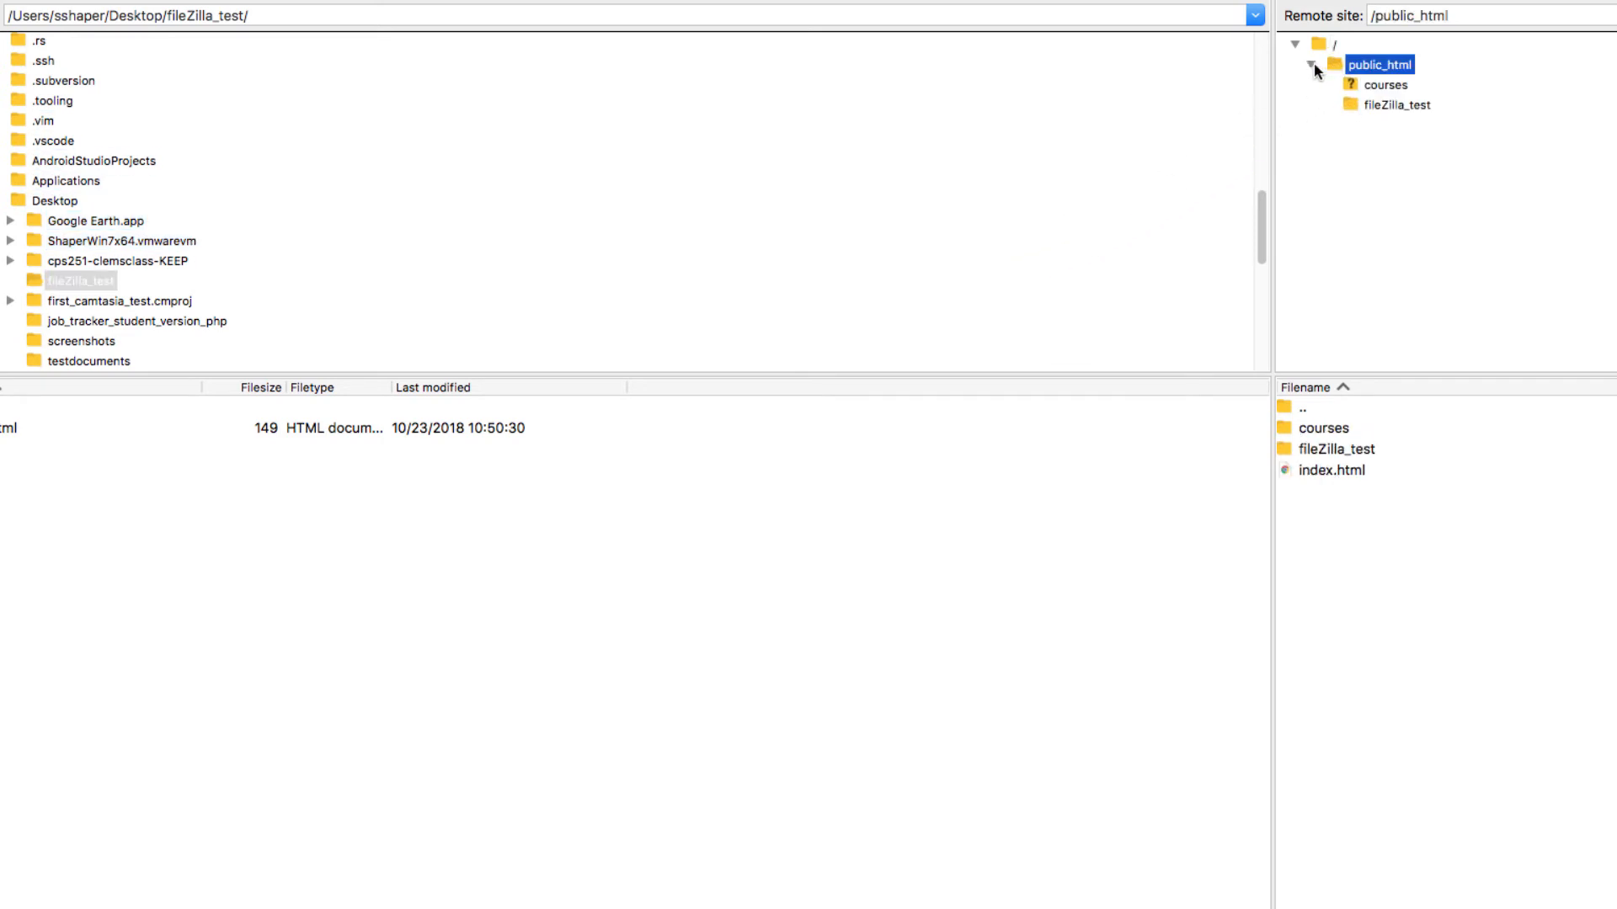
click(1378, 107)
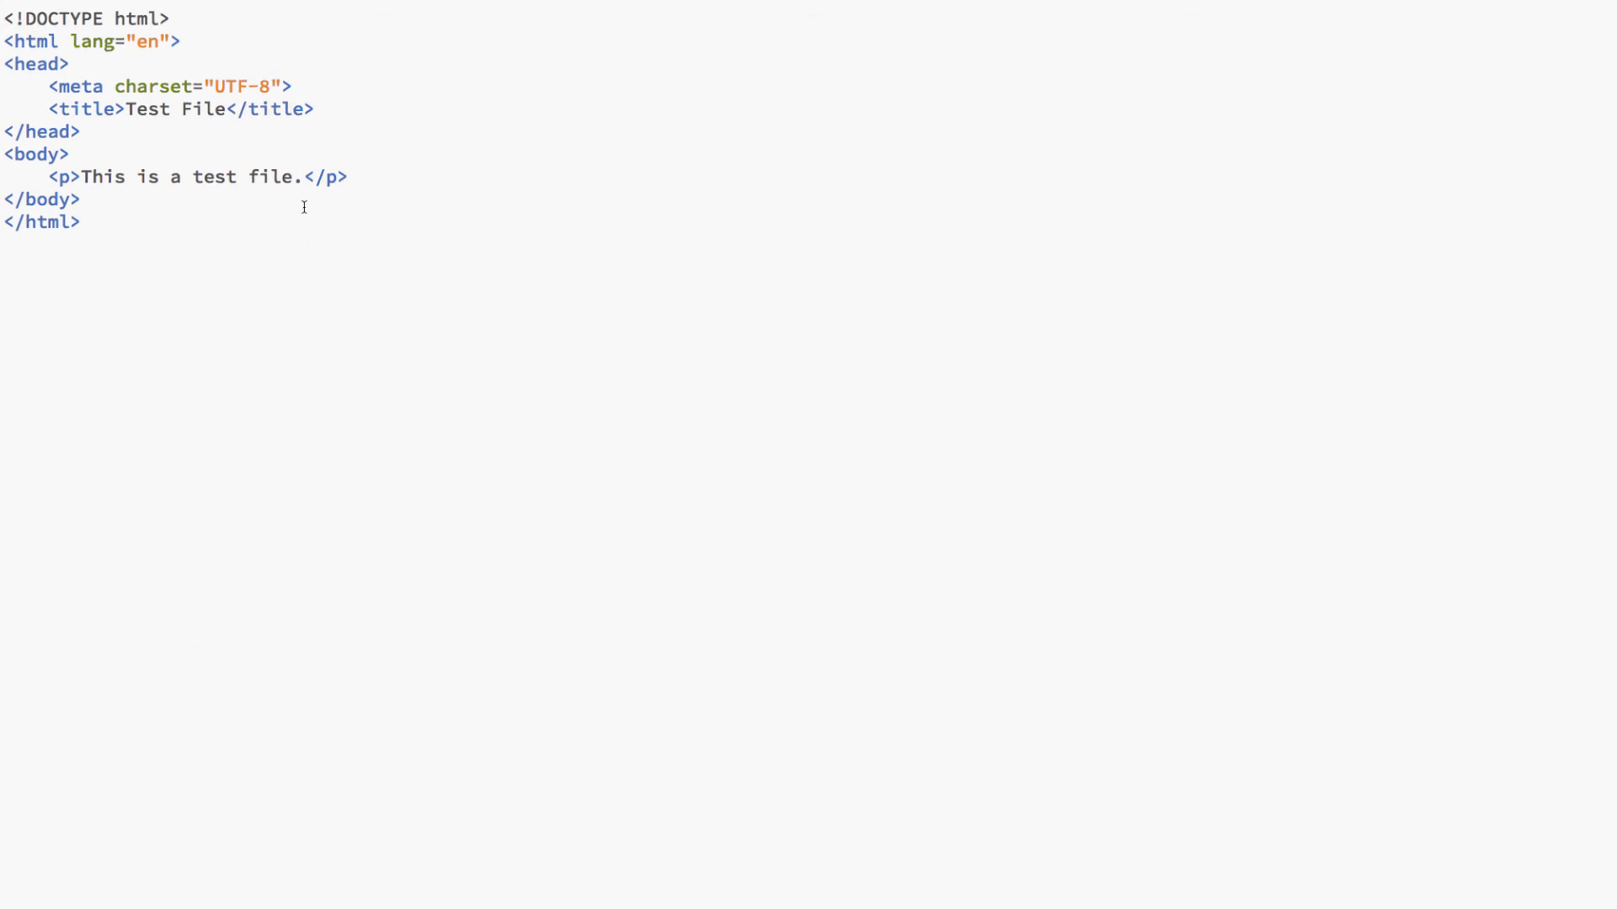
Step: In the code editor, append "I am adding some text here." to the paragraph of the test HTML file
click(304, 177)
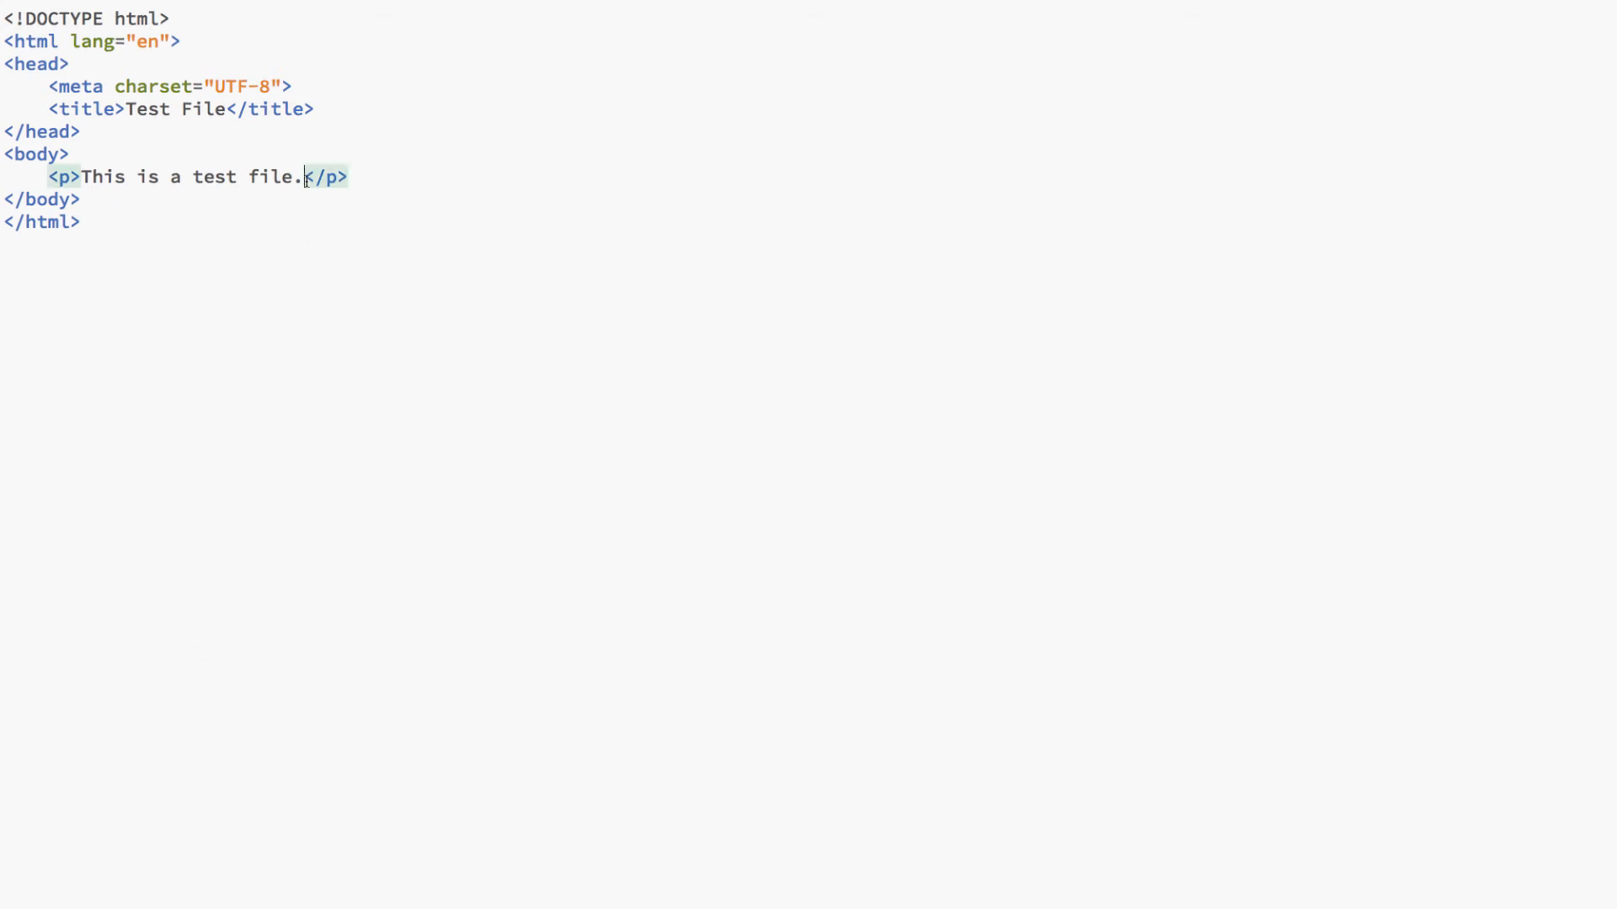
text(I am adding )
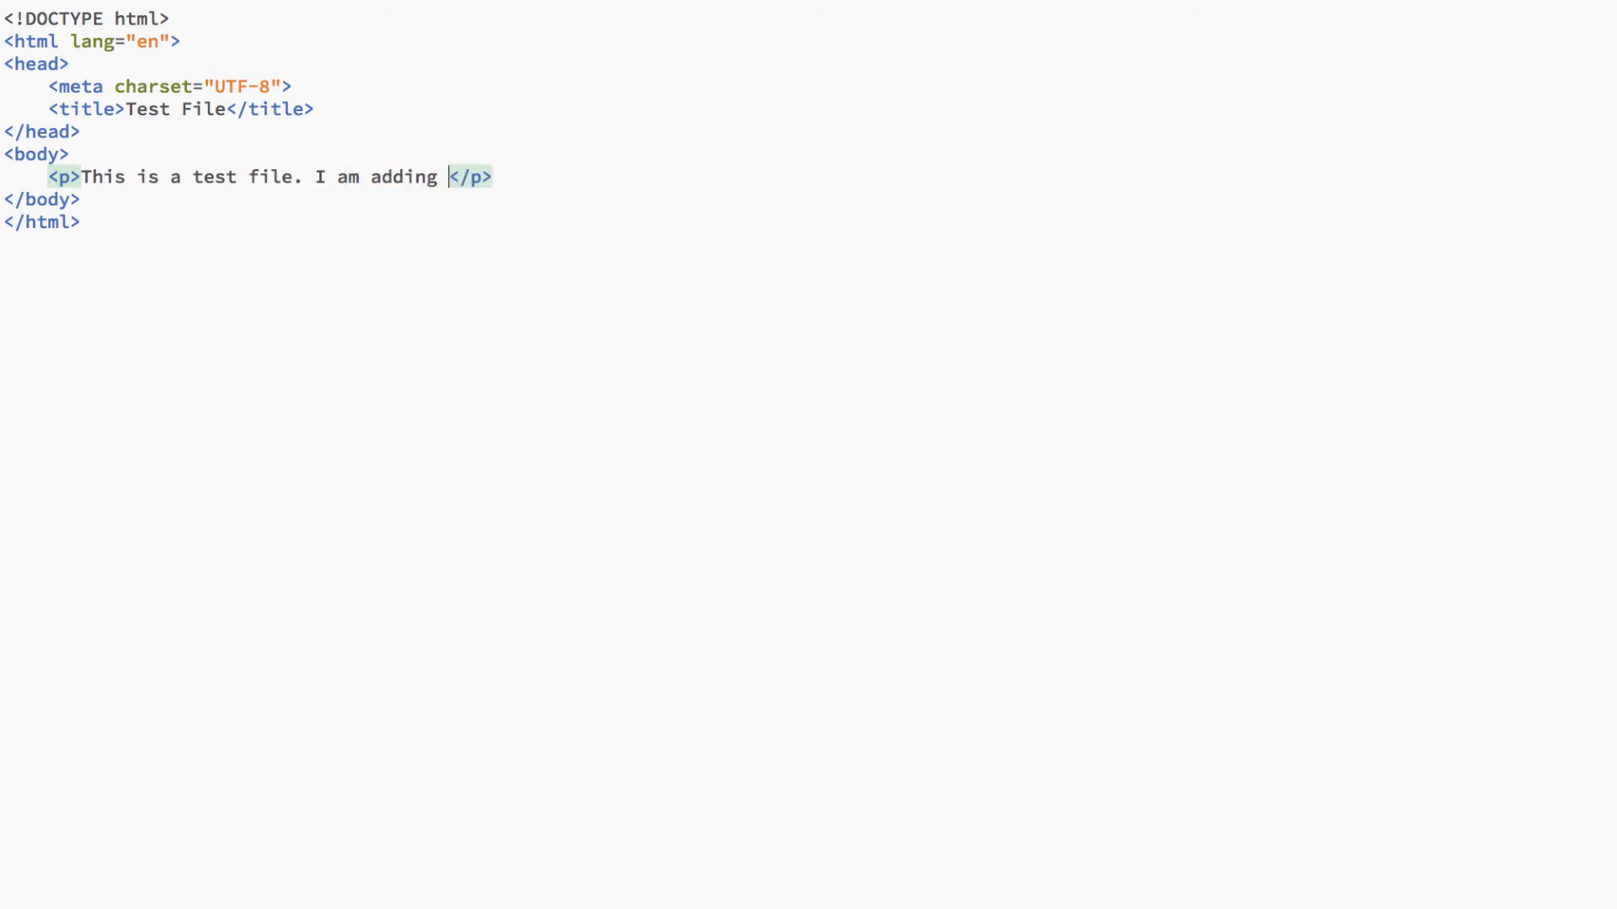
text(some text here.)
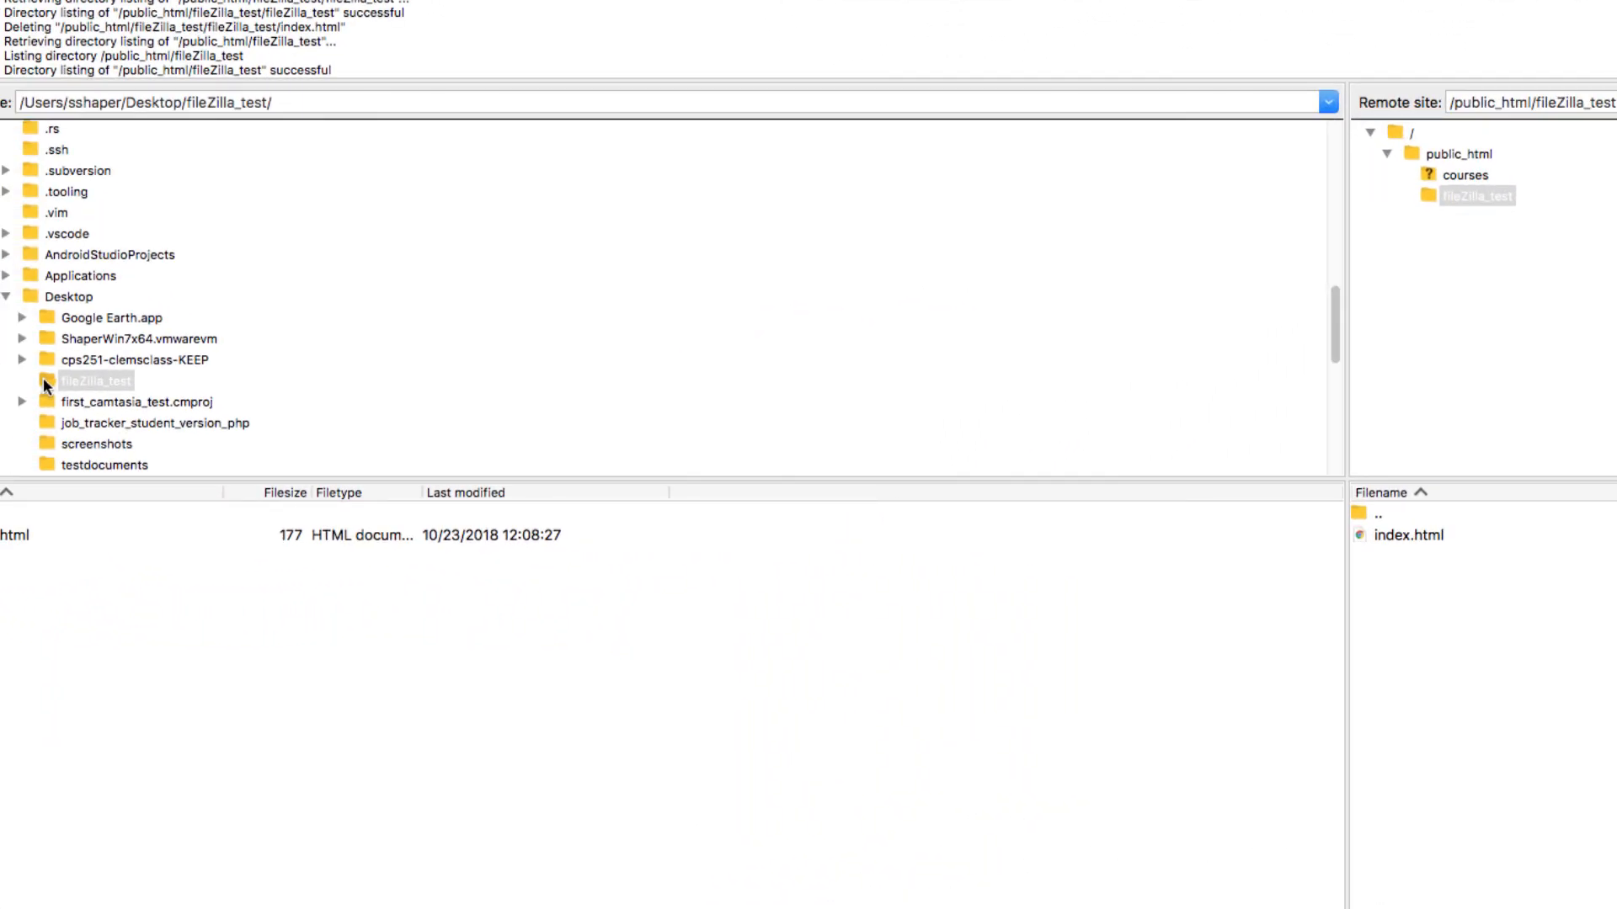
Step: Upload fileZilla_test to public_html again, overwriting index.html, and transfer the remote fileZilla_test folder back onto the local one
drag(46, 387, 1434, 155)
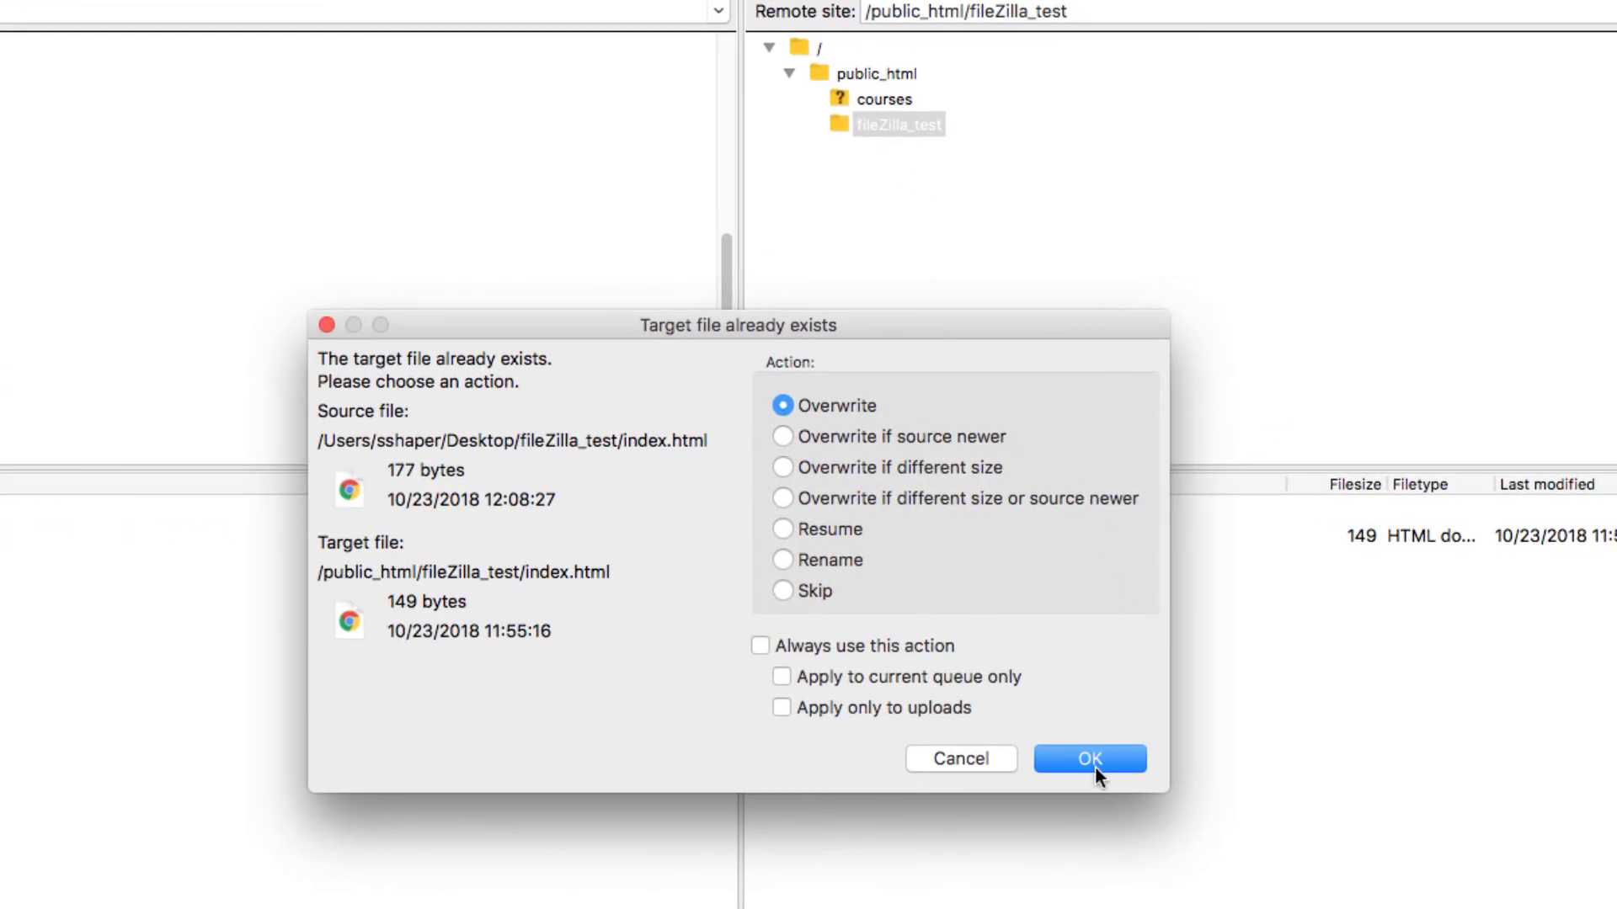
click(1093, 761)
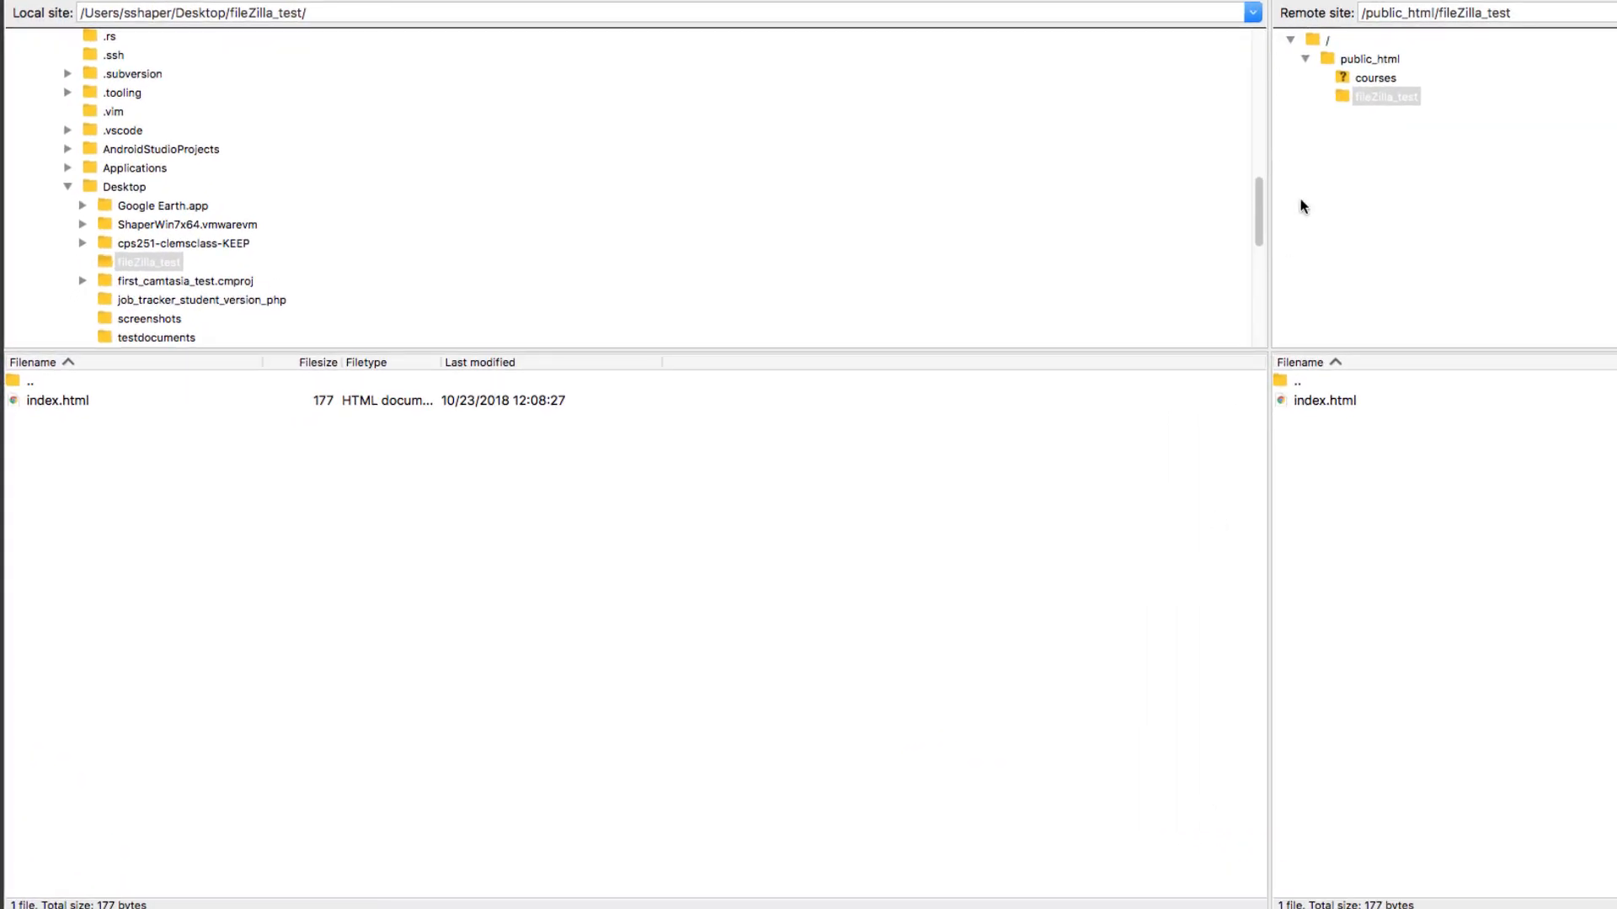
drag(1345, 97, 116, 268)
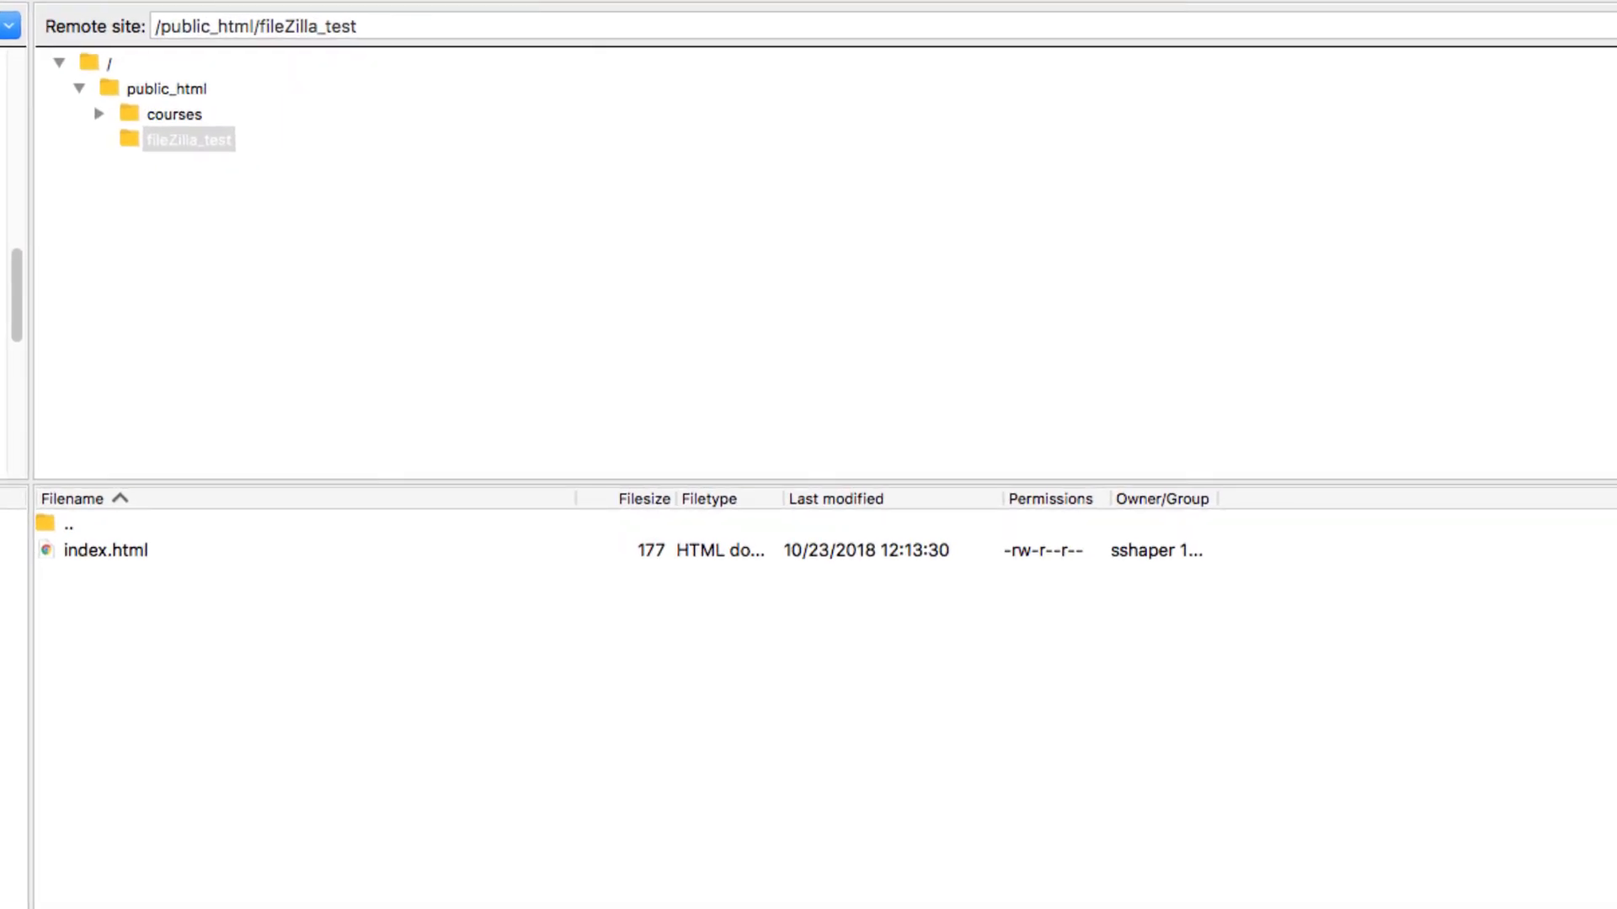
Step: Rename the remote fileZilla_test folder inside public_html as new_folder_name
right_click(164, 151)
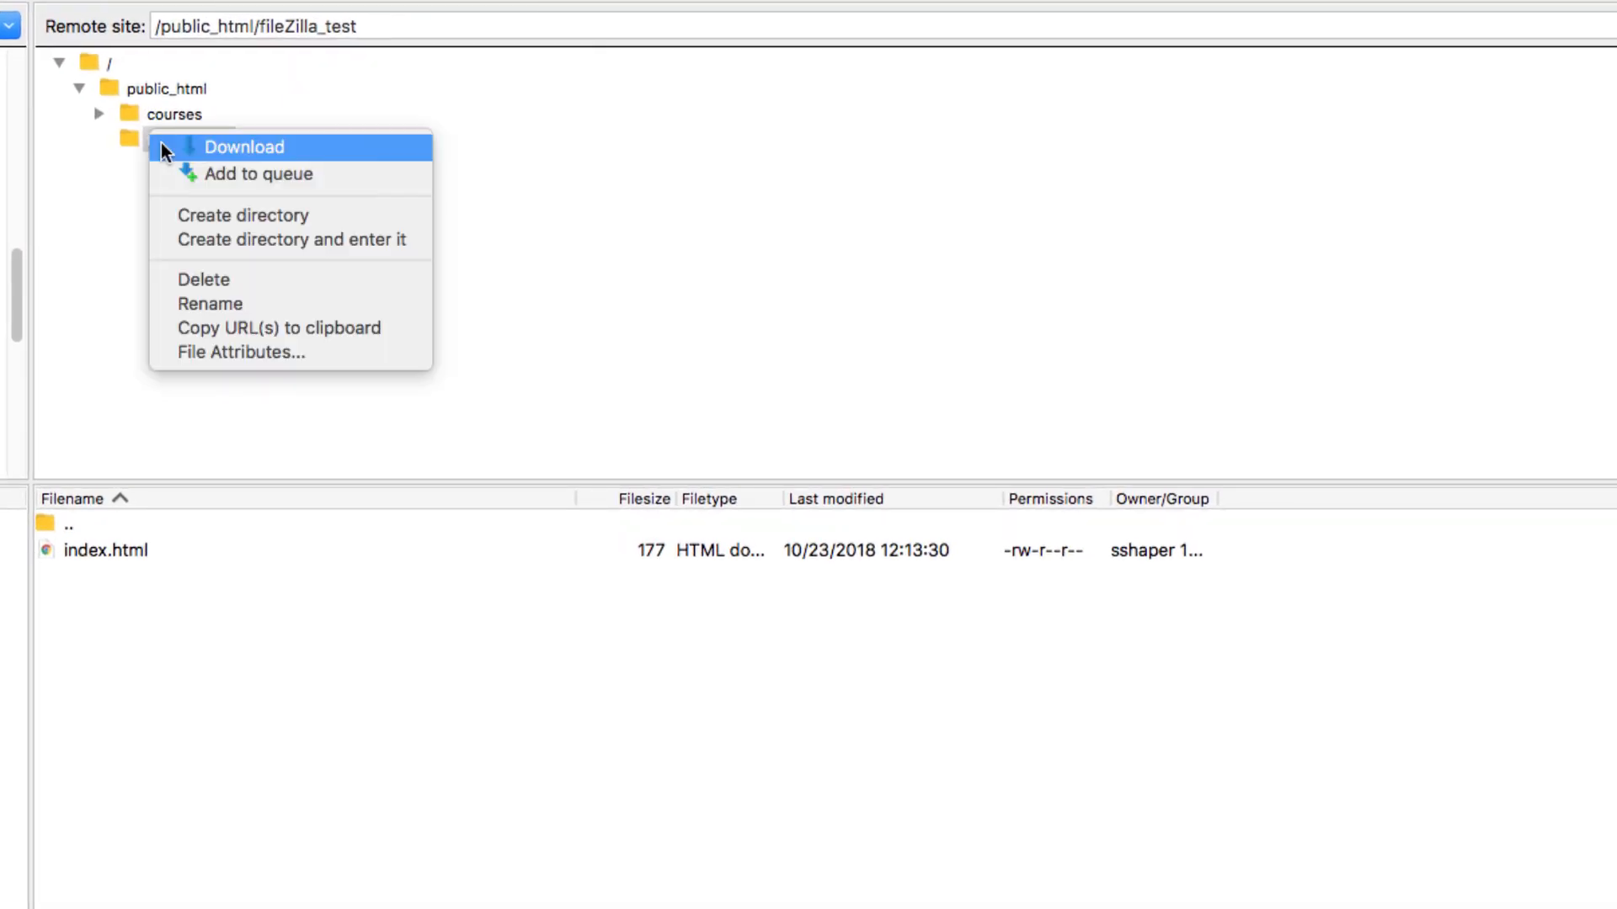
click(205, 301)
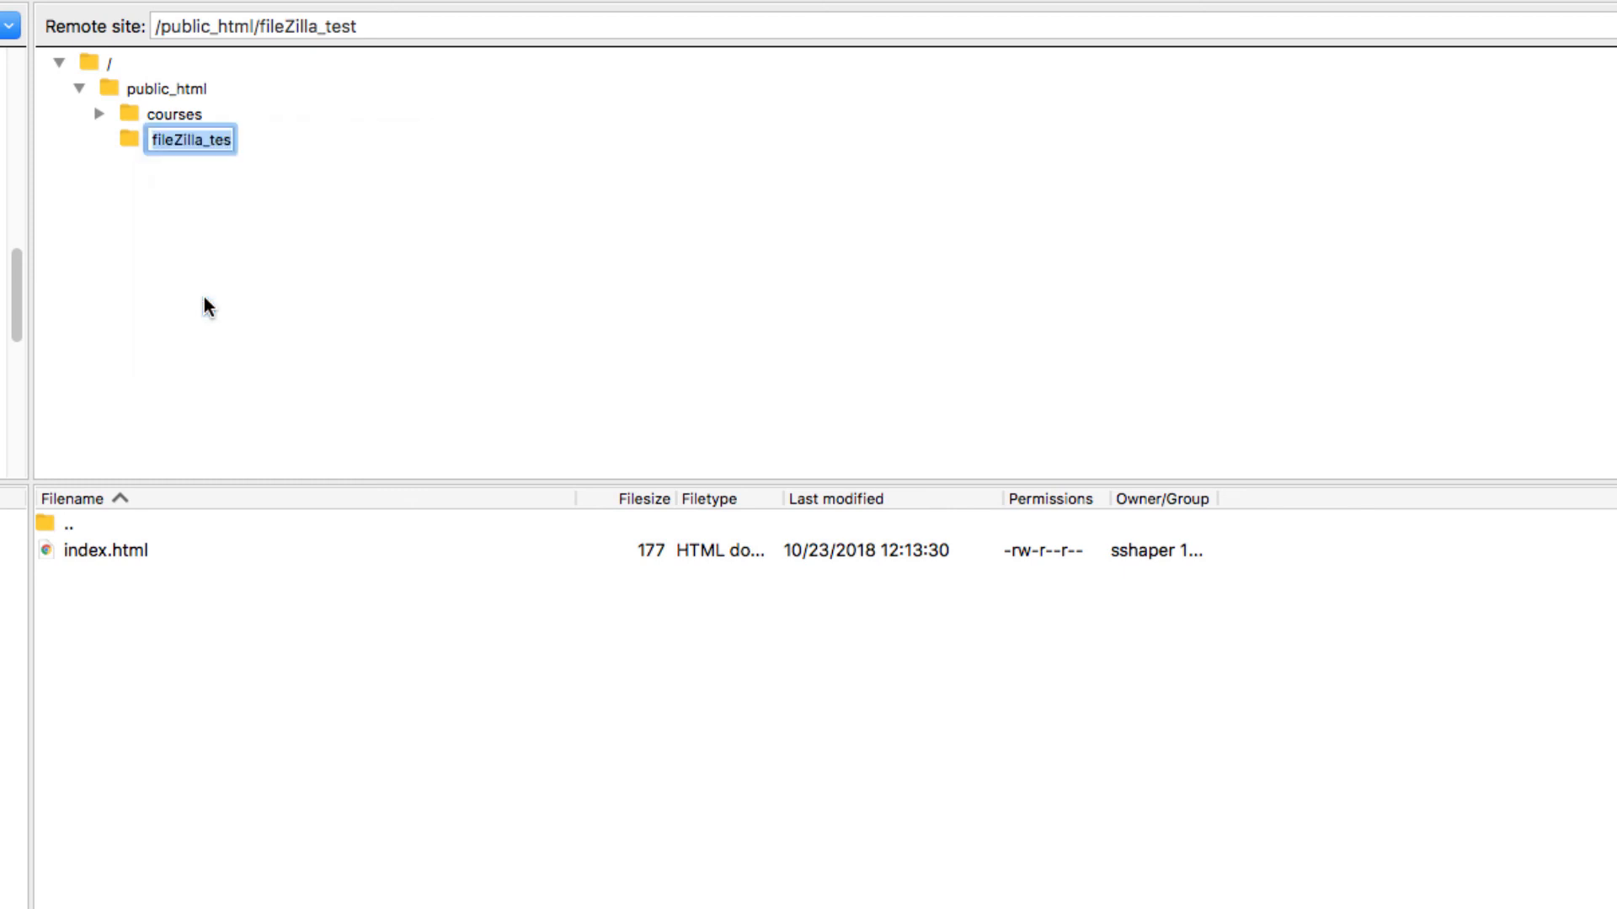
text(n)
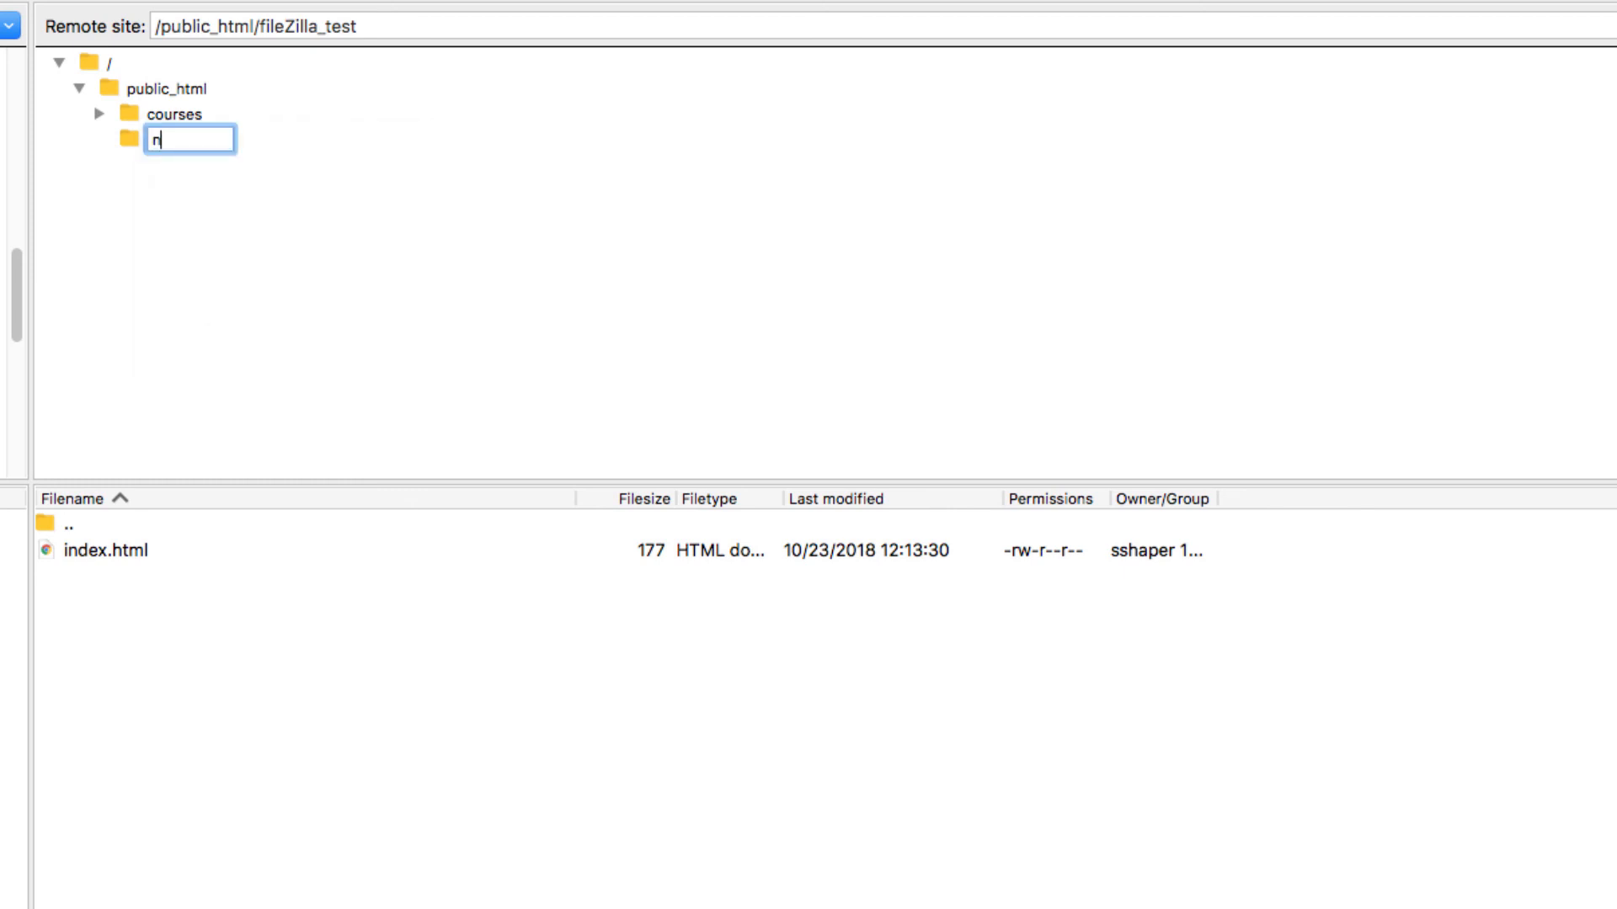
text(ew_folder_name)
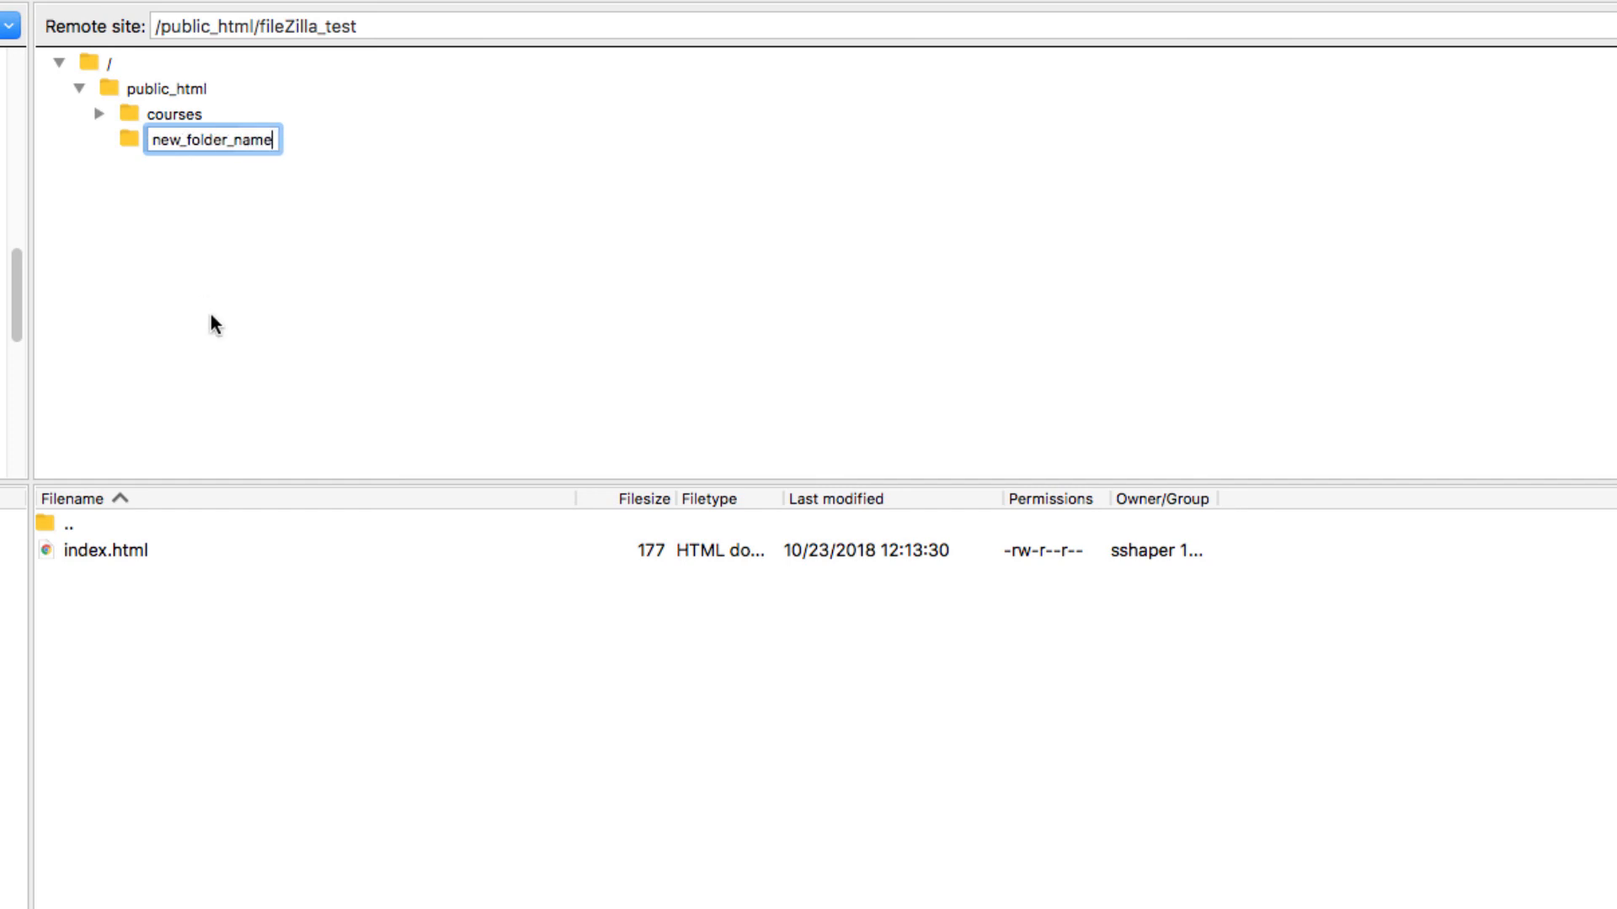
key(Return)
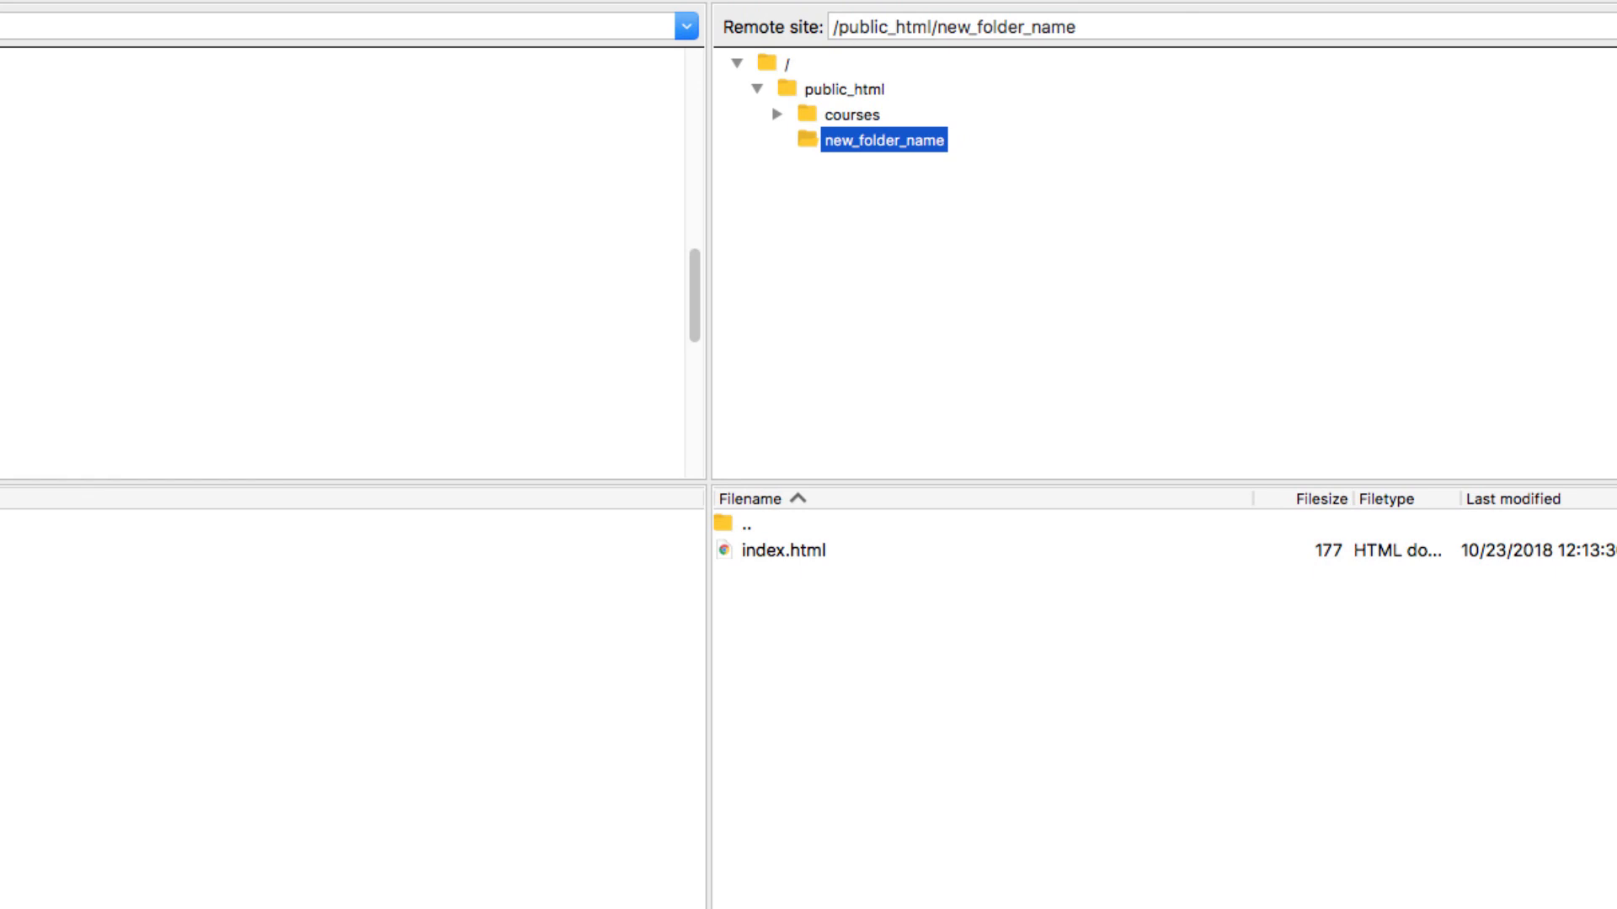
Step: Delete the remote new_folder_name folder from public_html and confirm the deletion
right_click(859, 143)
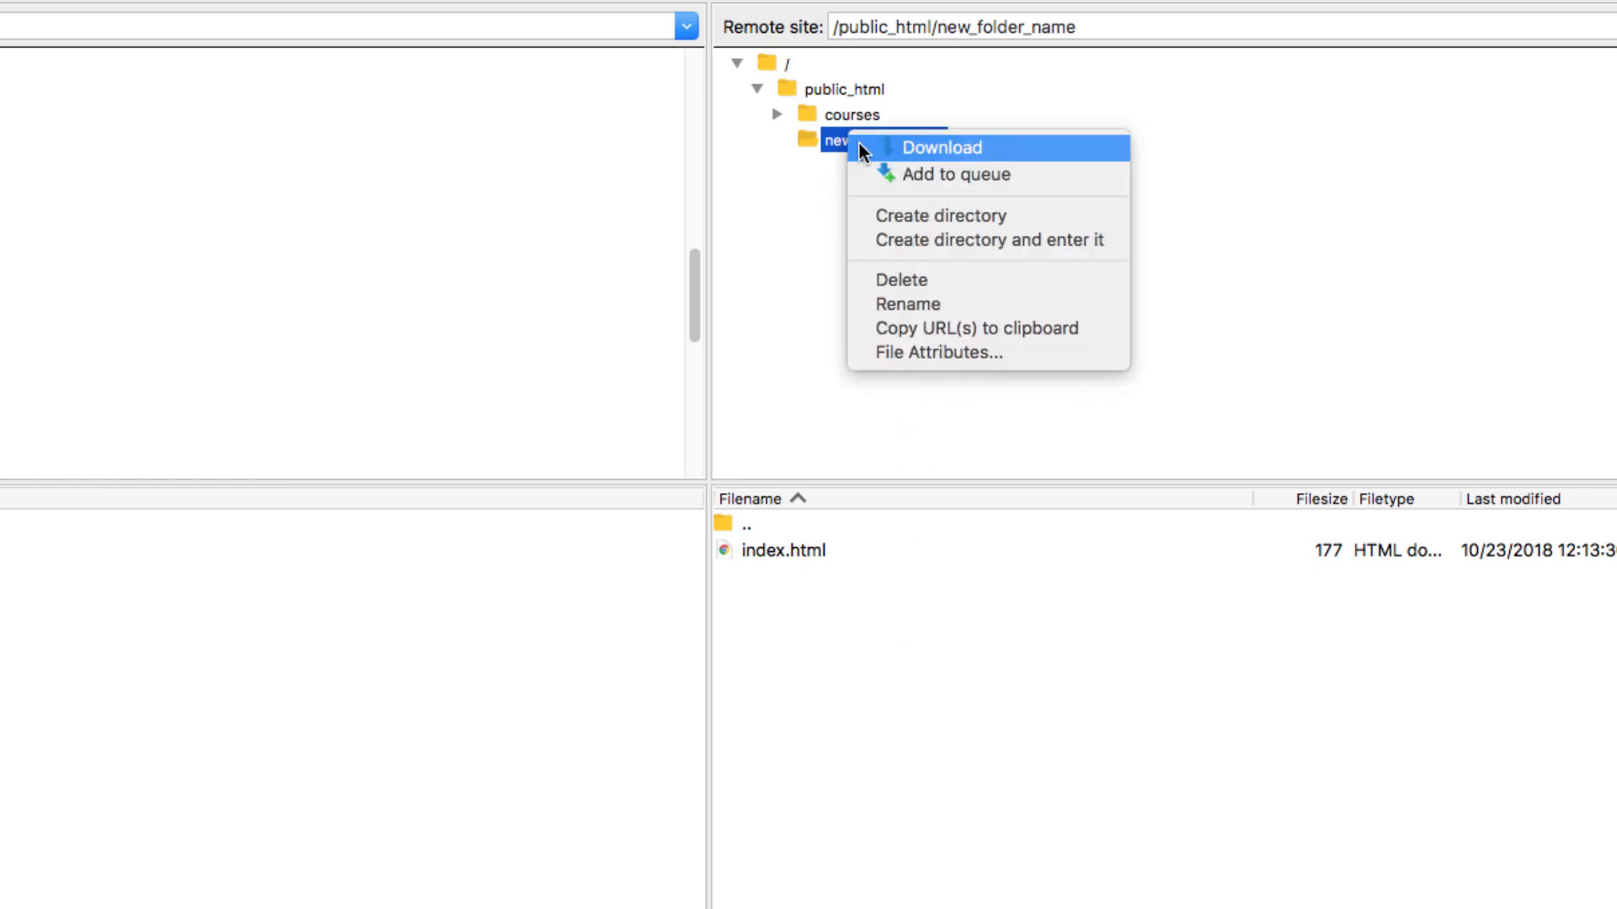
click(896, 281)
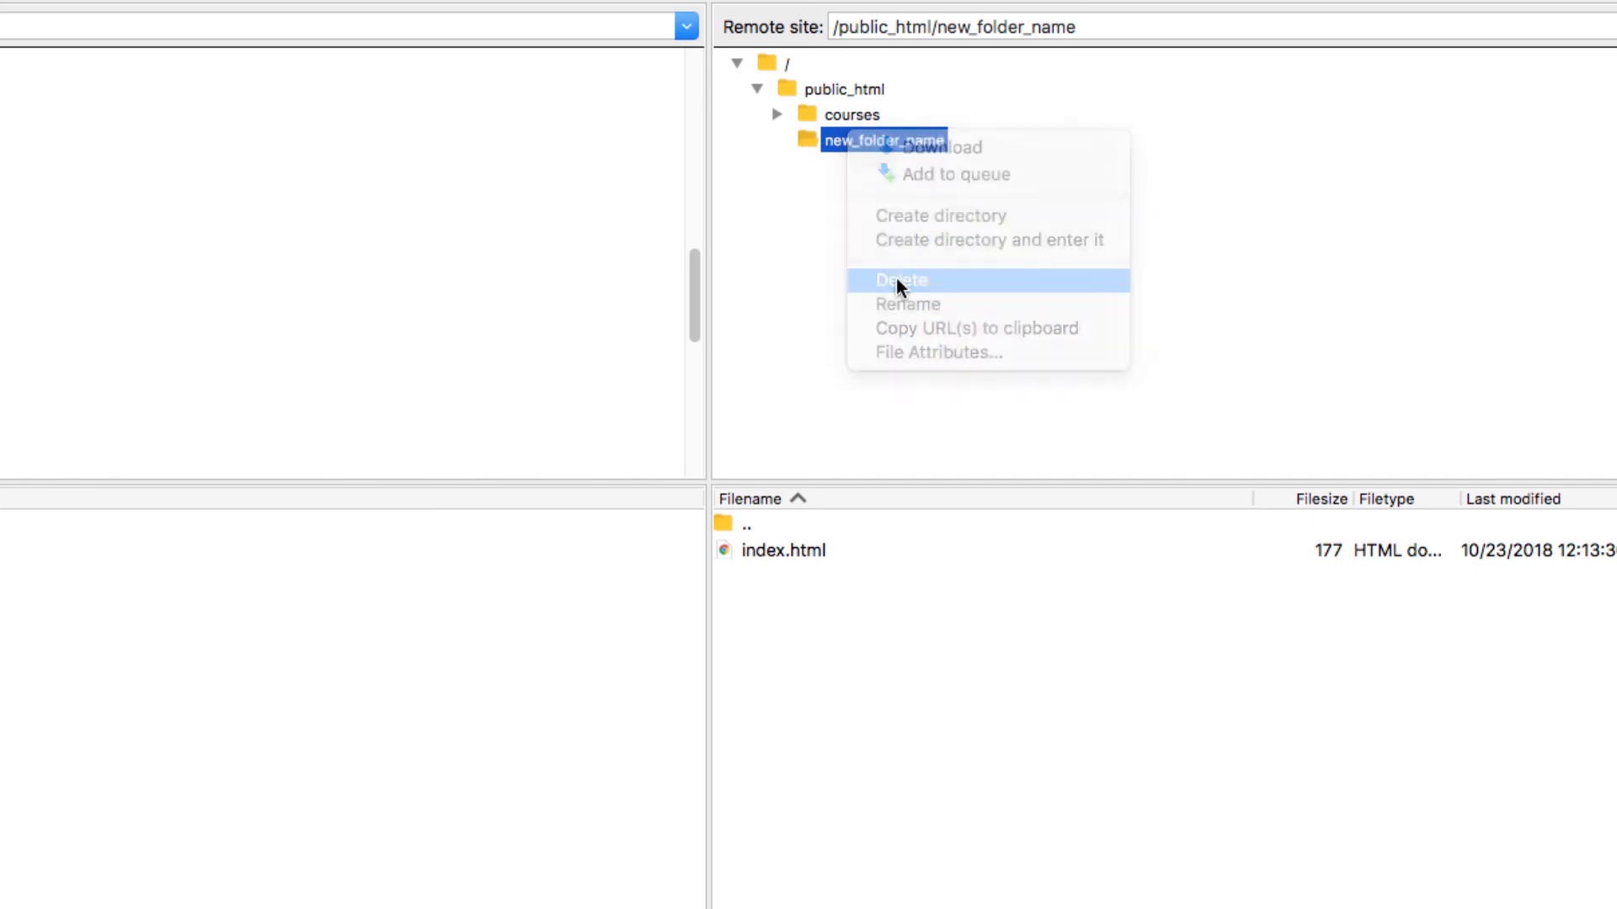
click(901, 245)
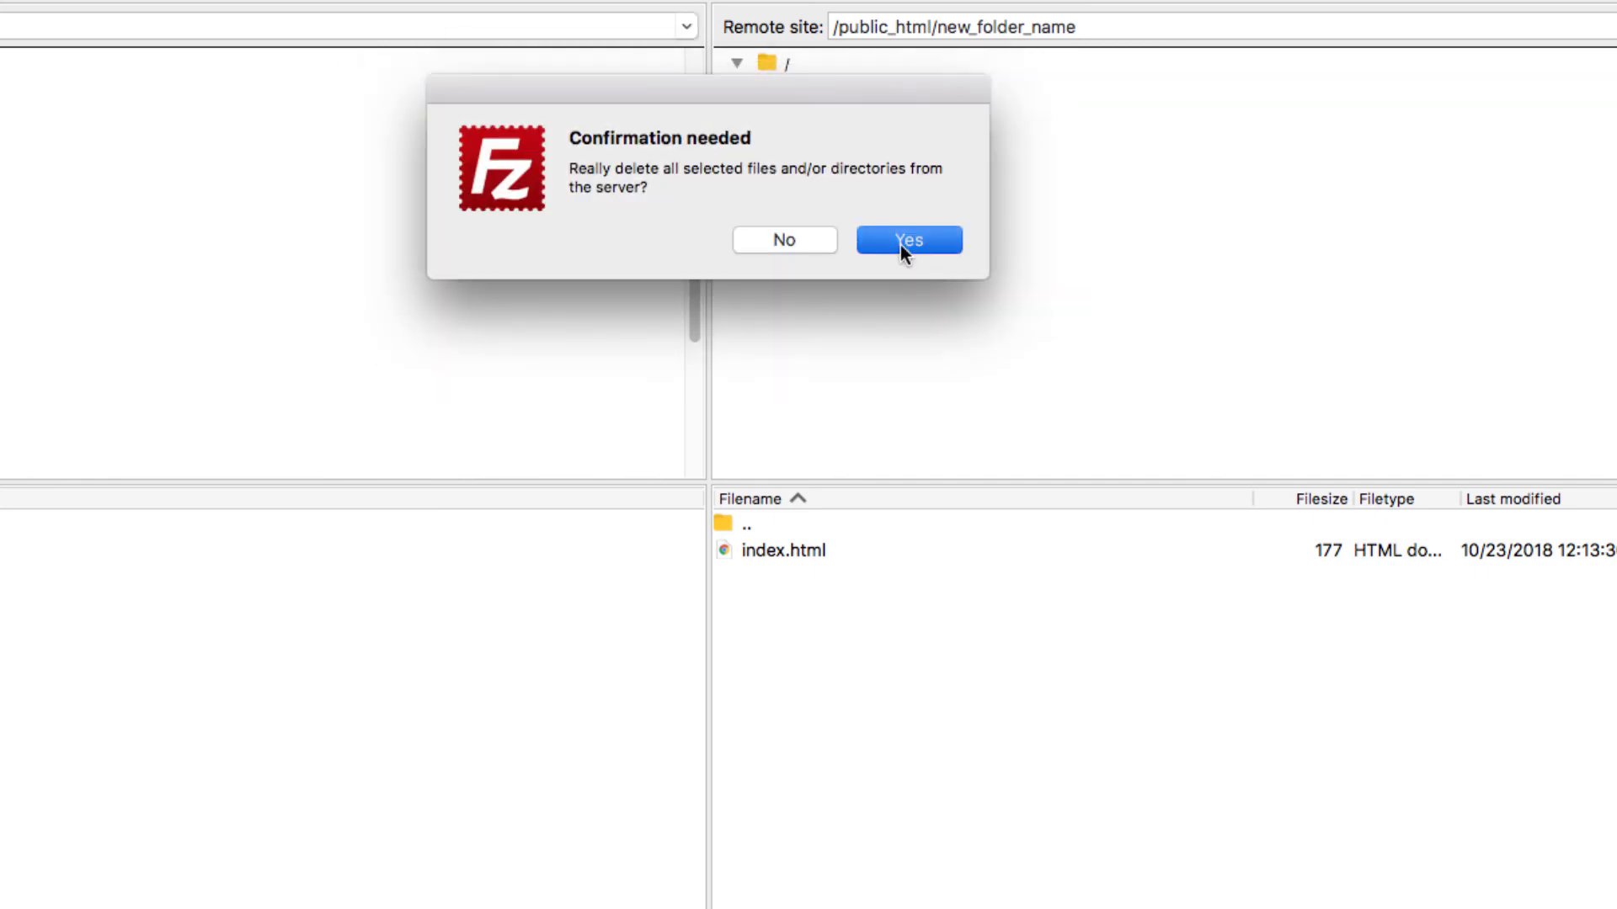